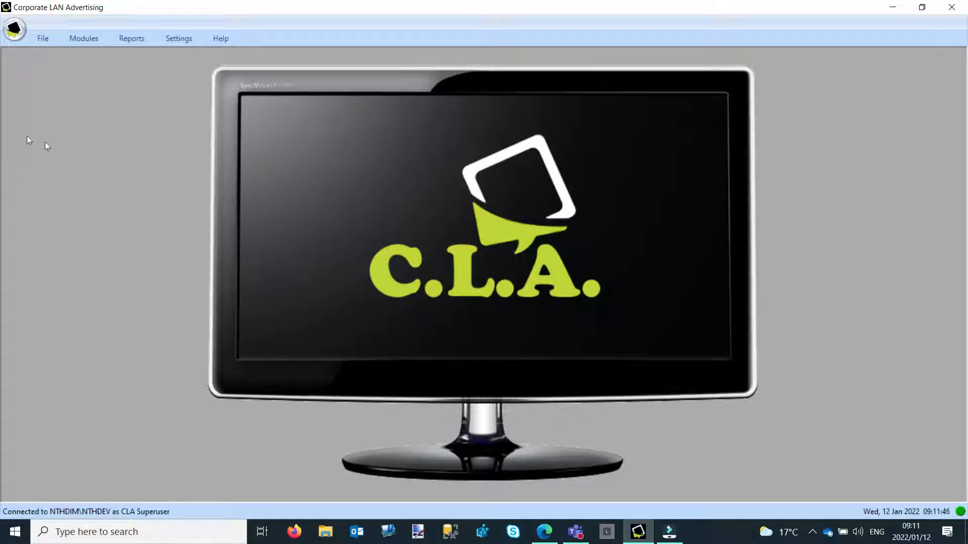
- Open the Popup Report and set its Effective From date to 01 December 2021
{"action": "left_click", "coordinate": [138, 40]}
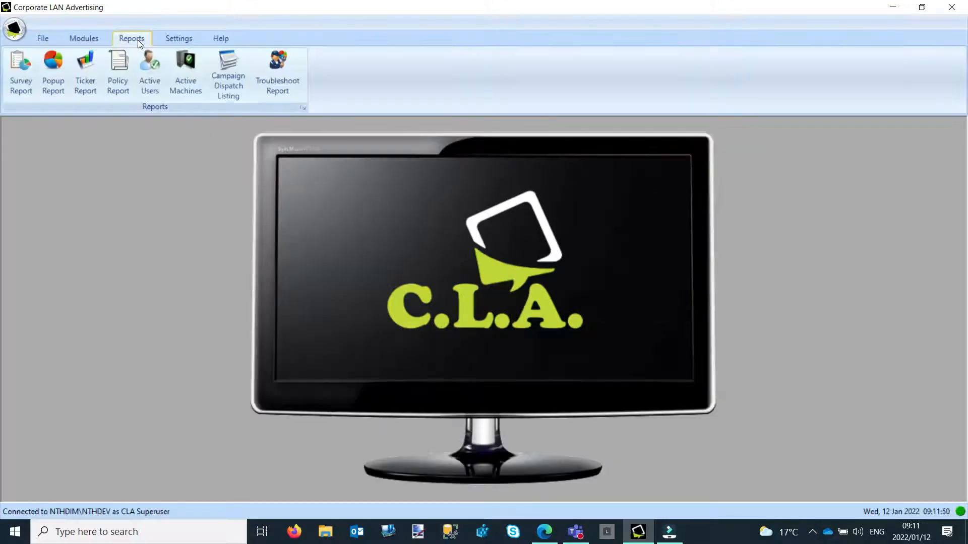
{"action": "left_click", "coordinate": [55, 90]}
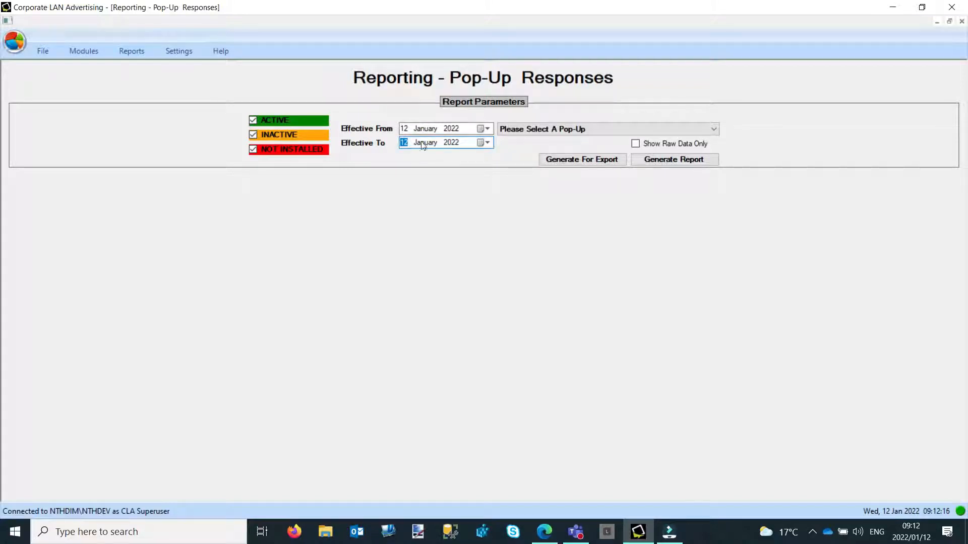
{"action": "left_click", "coordinate": [487, 130]}
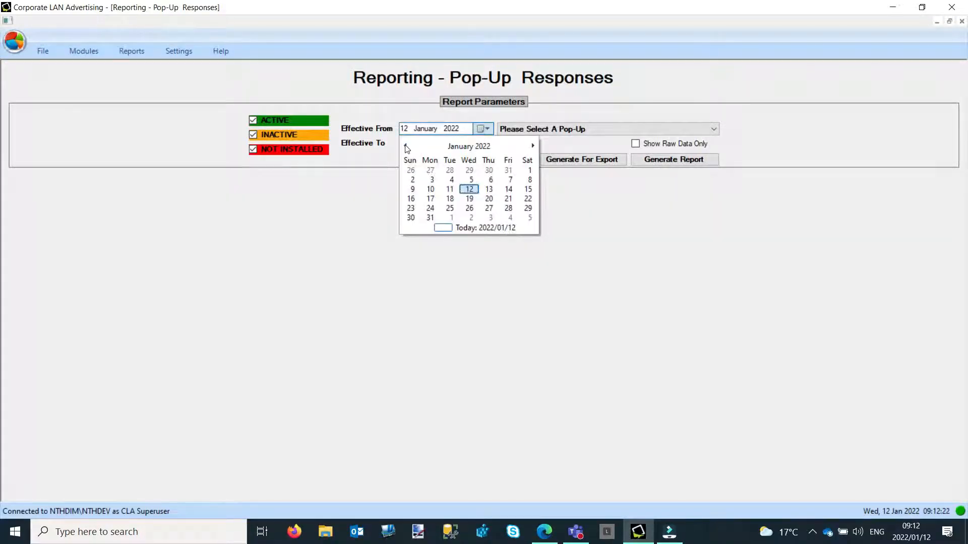
{"action": "left_click", "coordinate": [405, 146]}
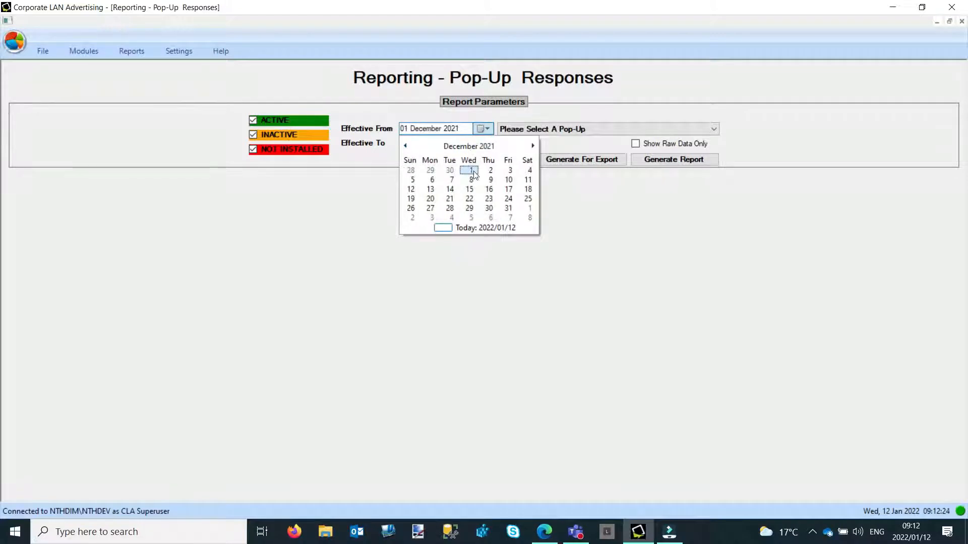
{"action": "left_click", "coordinate": [473, 173]}
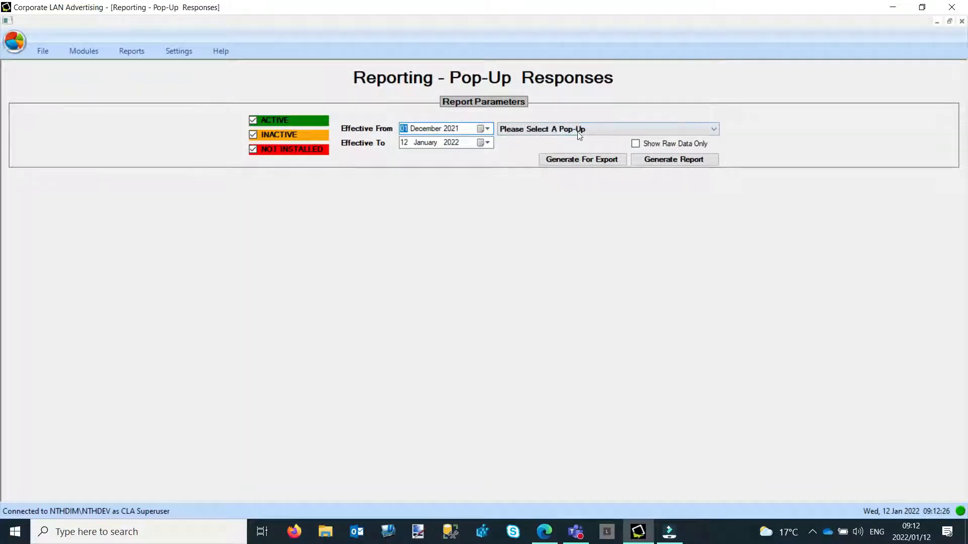
- Select the pop-up "(445) Become a volunteer!" and generate its report
{"action": "left_click", "coordinate": [715, 130]}
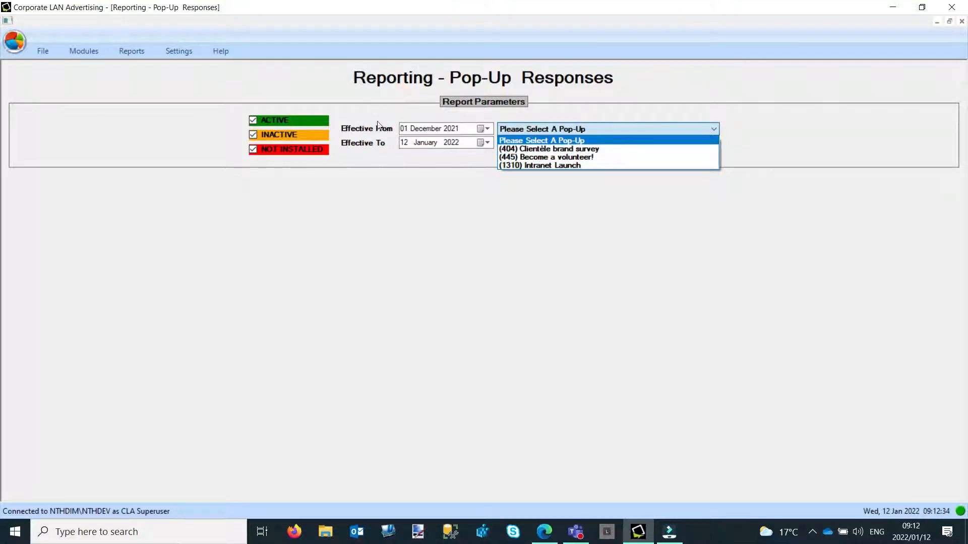
{"action": "left_click", "coordinate": [570, 157]}
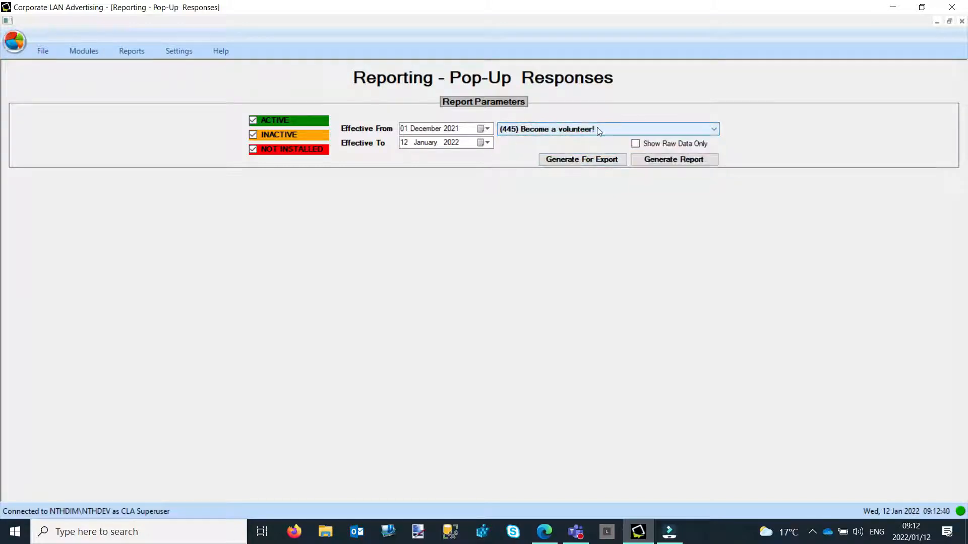
{"action": "left_click", "coordinate": [680, 163]}
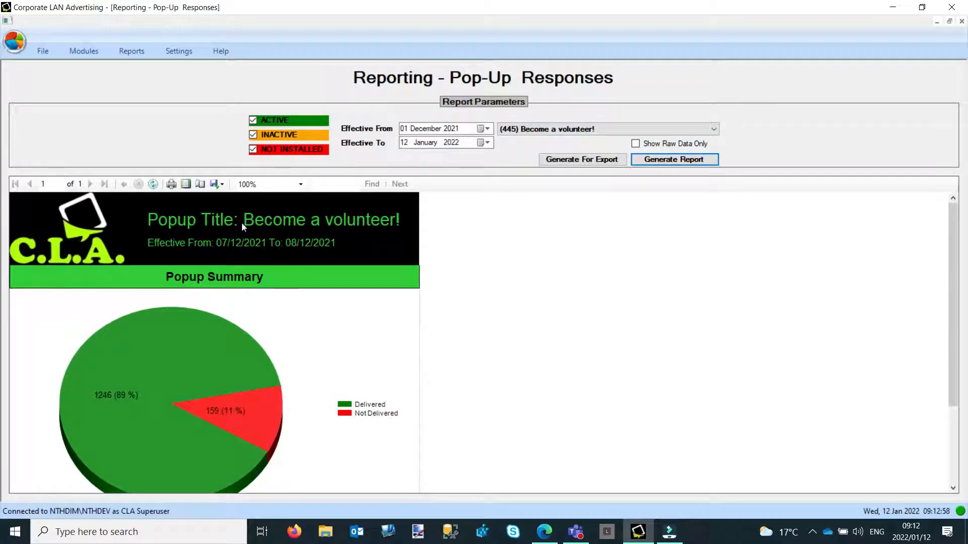
- Examine the Popup Summary chart and table for the delivered and not delivered figures
{"action": "scroll", "coordinate": [204, 318], "scroll_direction": "down", "scroll_amount": 1}
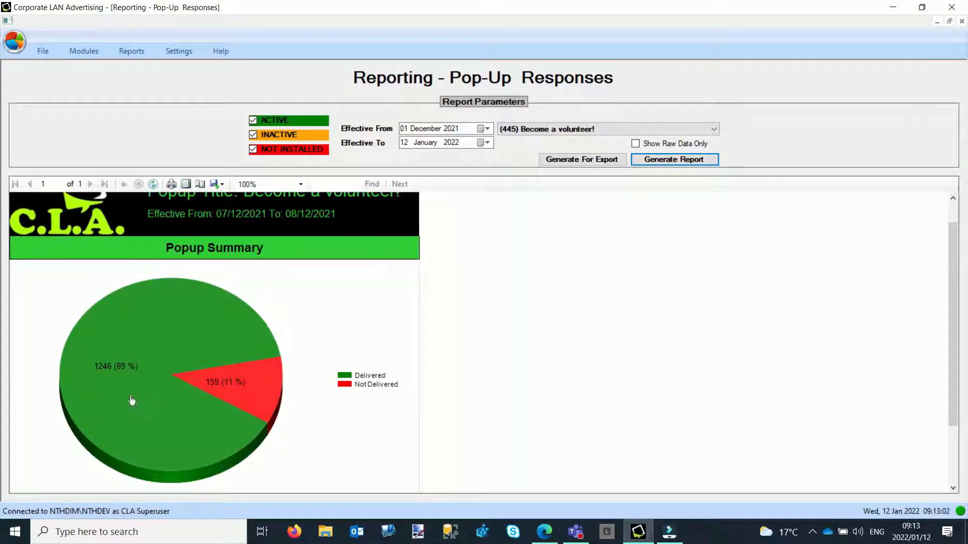
{"action": "mouse_move", "coordinate": [126, 399]}
{"action": "scroll", "coordinate": [120, 402], "scroll_direction": "down", "scroll_amount": 1}
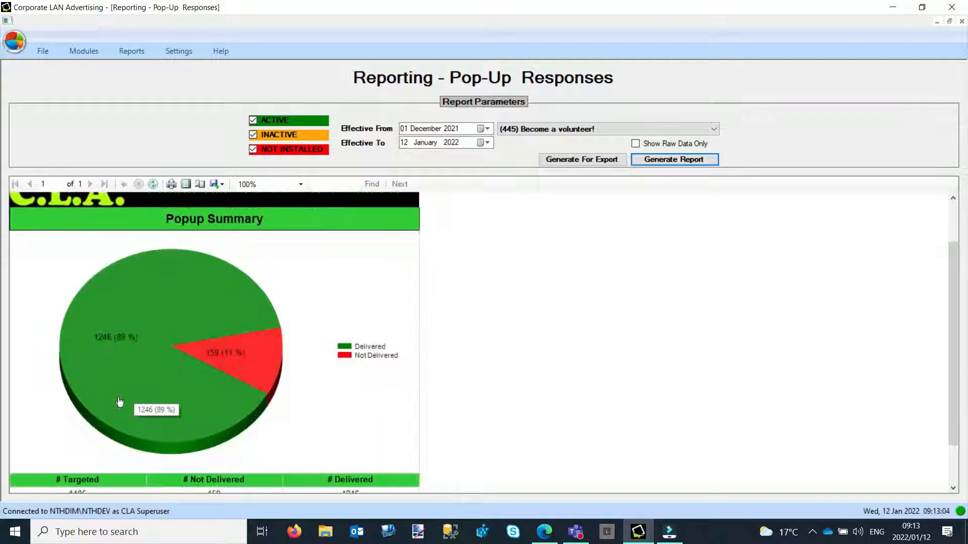
{"action": "scroll", "coordinate": [120, 401], "scroll_direction": "down", "scroll_amount": 1}
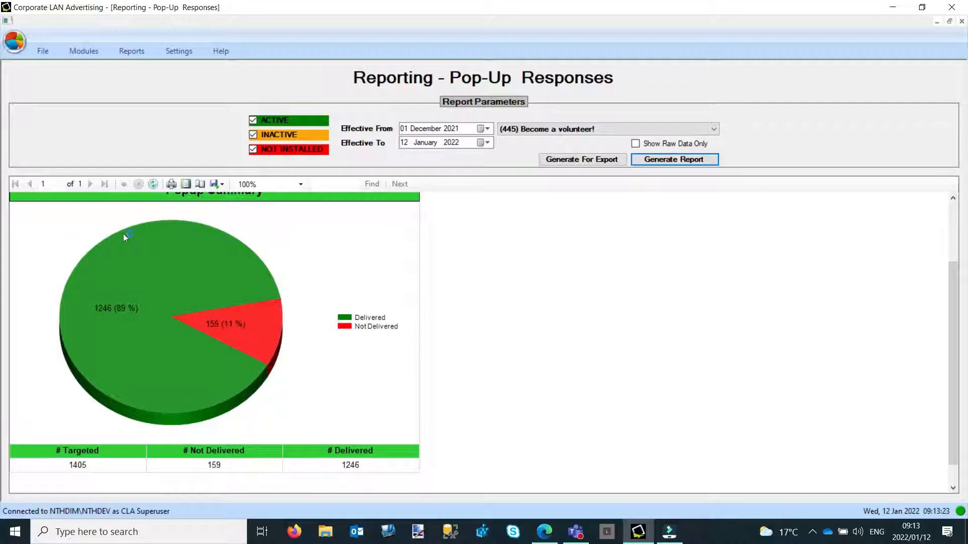
{"action": "mouse_move", "coordinate": [98, 317]}
{"action": "mouse_move", "coordinate": [202, 327]}
{"action": "mouse_move", "coordinate": [241, 323]}
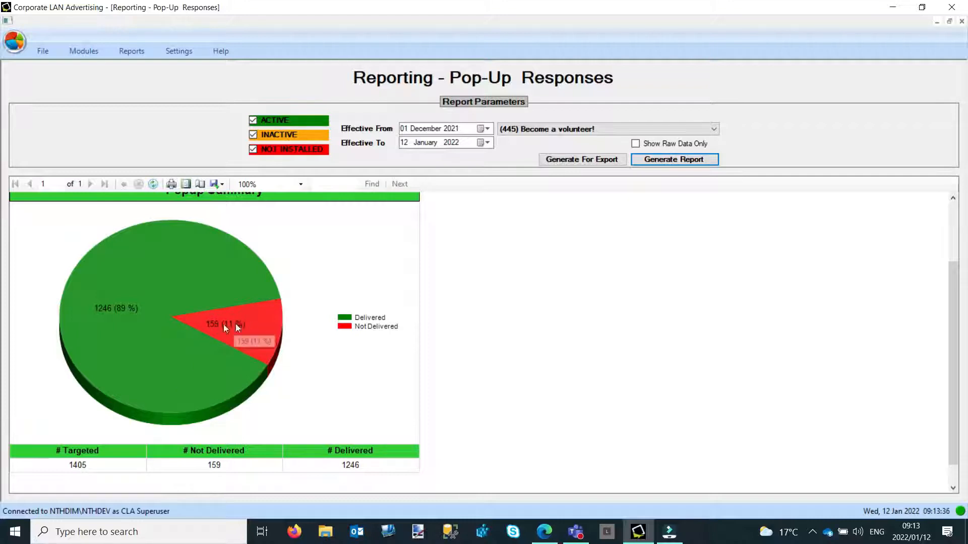
- Drill into the Not Delivered slice to review the outstanding users and check the available export formats
{"action": "left_click", "coordinate": [244, 328]}
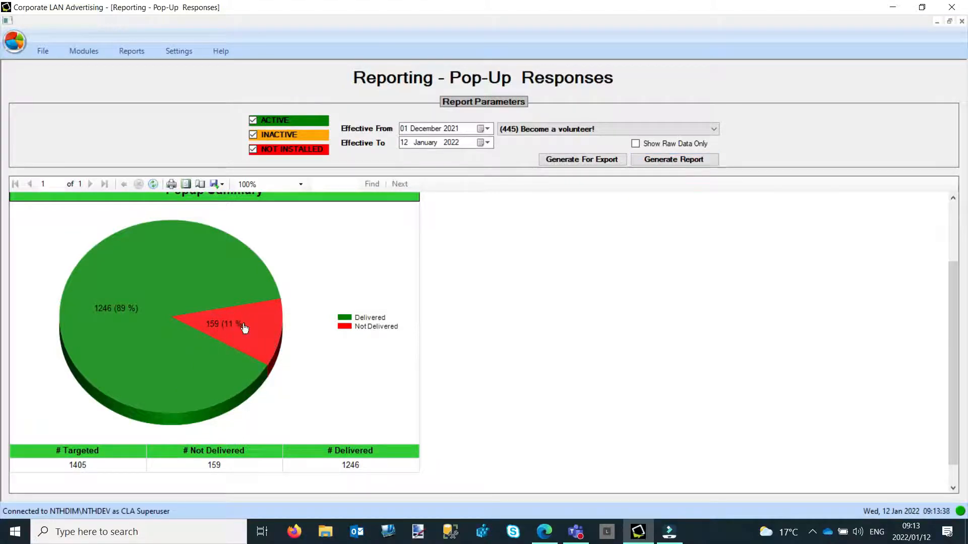
{"action": "scroll", "coordinate": [283, 404], "scroll_direction": "down", "scroll_amount": 10}
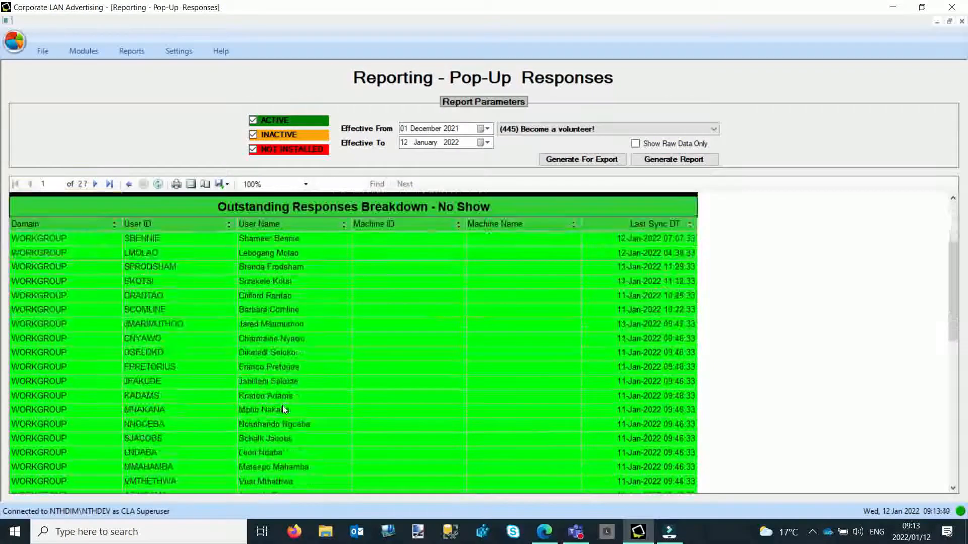
{"action": "scroll", "coordinate": [282, 404], "scroll_direction": "up", "scroll_amount": 12}
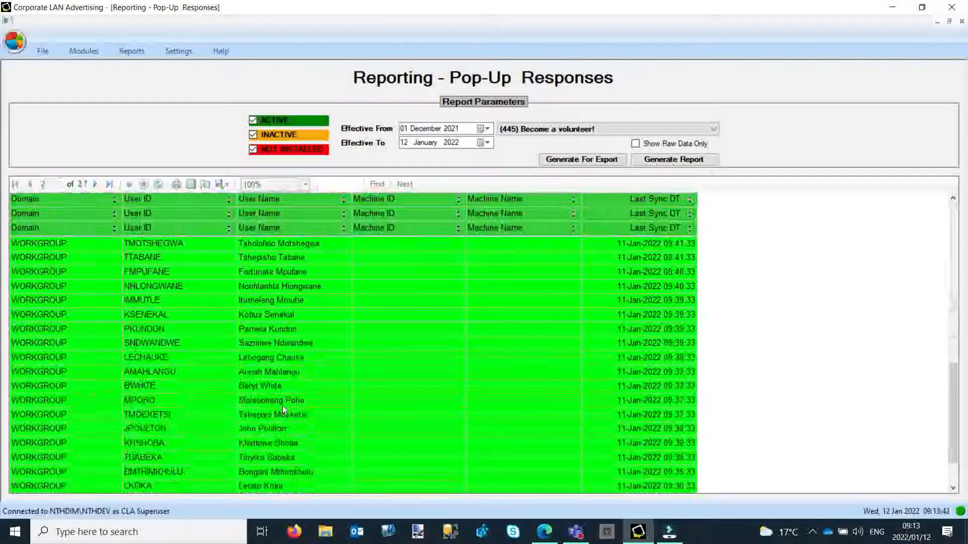
{"action": "scroll", "coordinate": [267, 362], "scroll_direction": "up", "scroll_amount": 2}
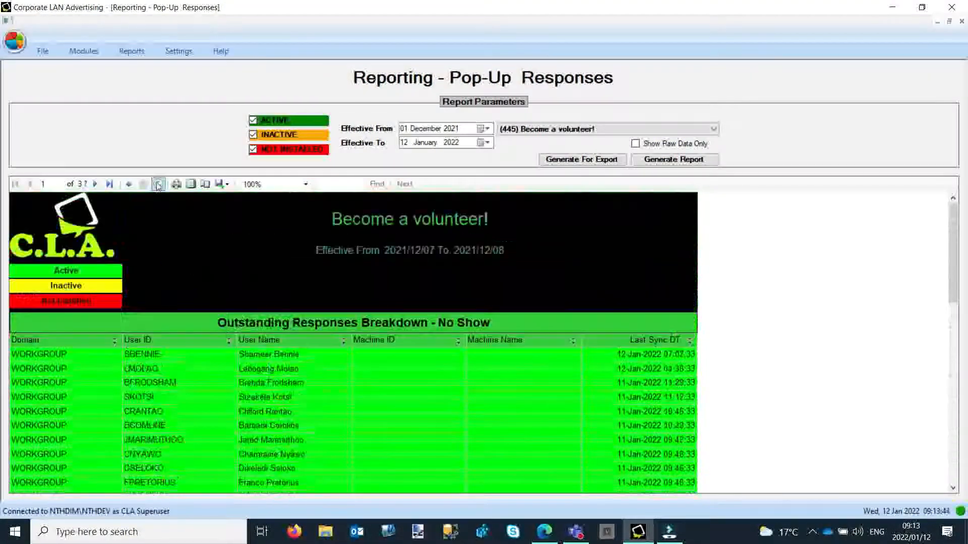
{"action": "left_click", "coordinate": [226, 186]}
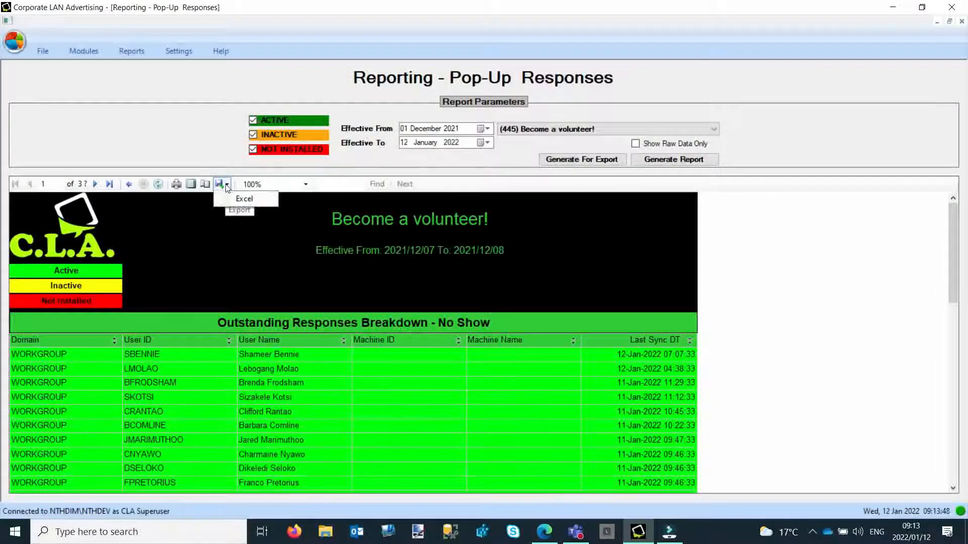
{"action": "left_click", "coordinate": [168, 242]}
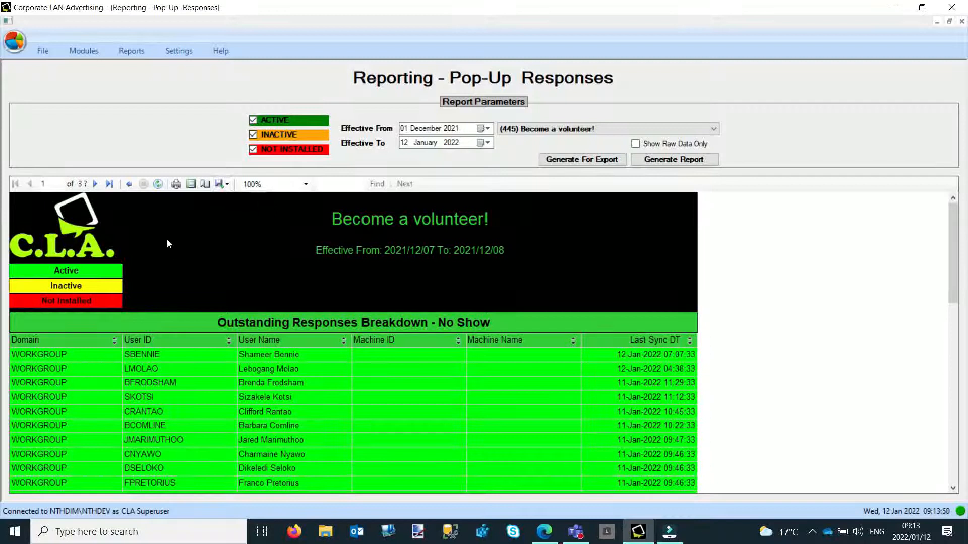
- Return to the Popup Summary and drill into the Delivered slice to examine the chart of response types
{"action": "left_click", "coordinate": [129, 185]}
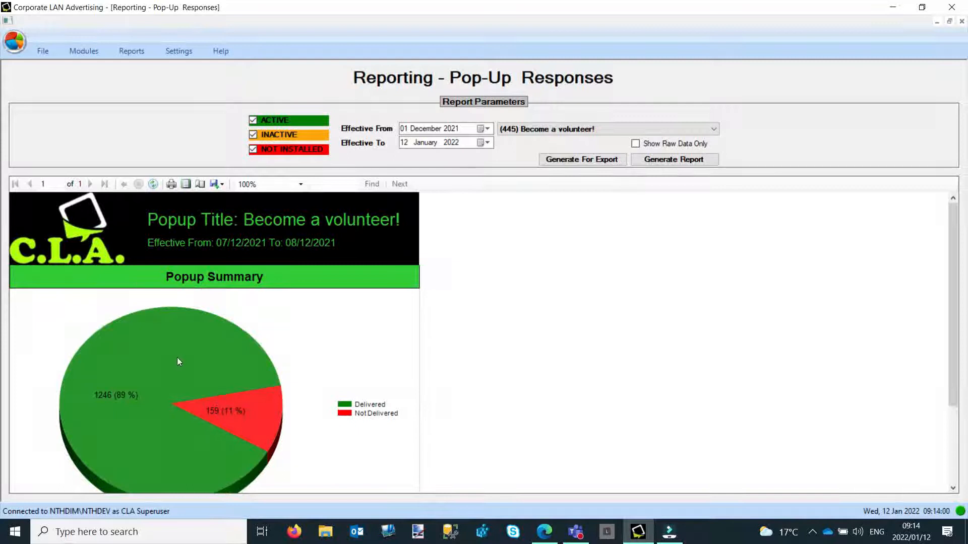
{"action": "left_click", "coordinate": [126, 373]}
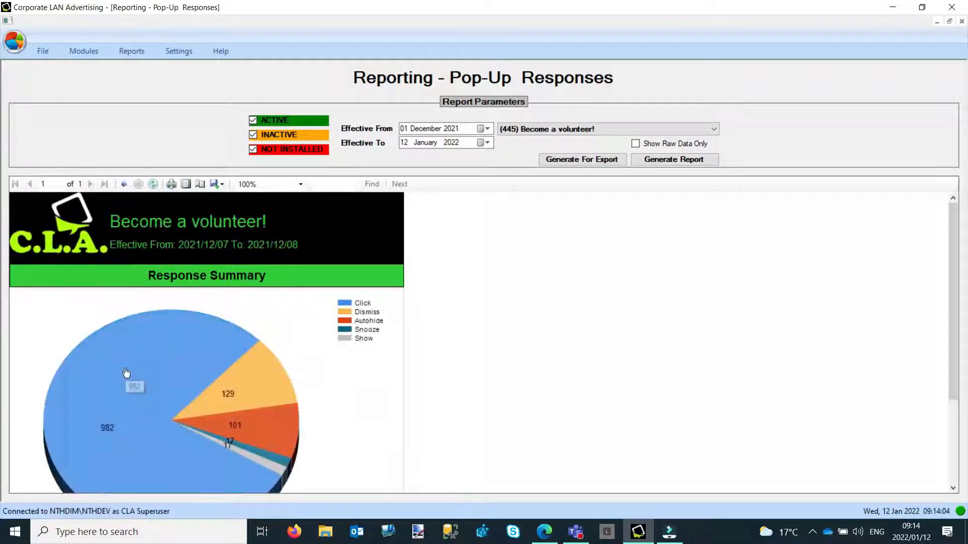
{"action": "scroll", "coordinate": [294, 380], "scroll_direction": "down", "scroll_amount": 1}
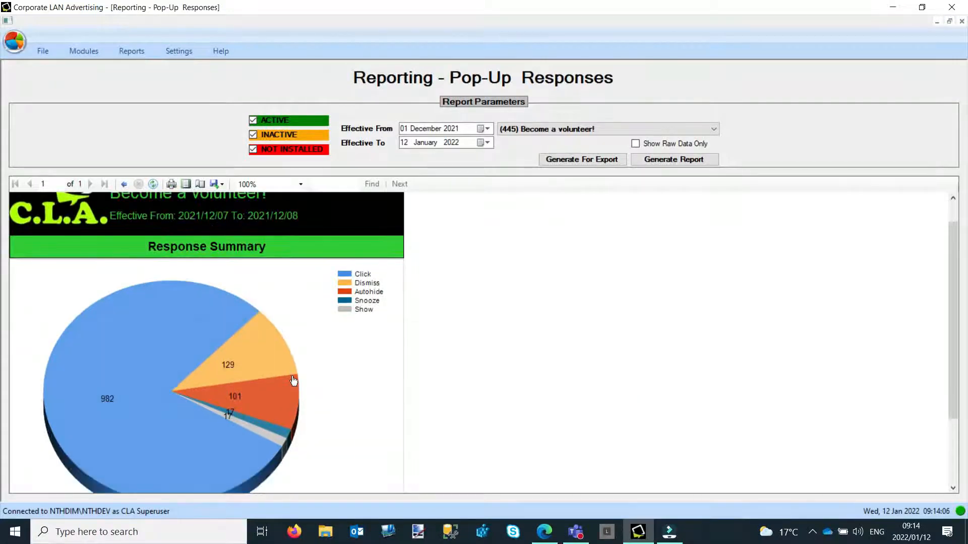
{"action": "scroll", "coordinate": [294, 381], "scroll_direction": "down", "scroll_amount": 1}
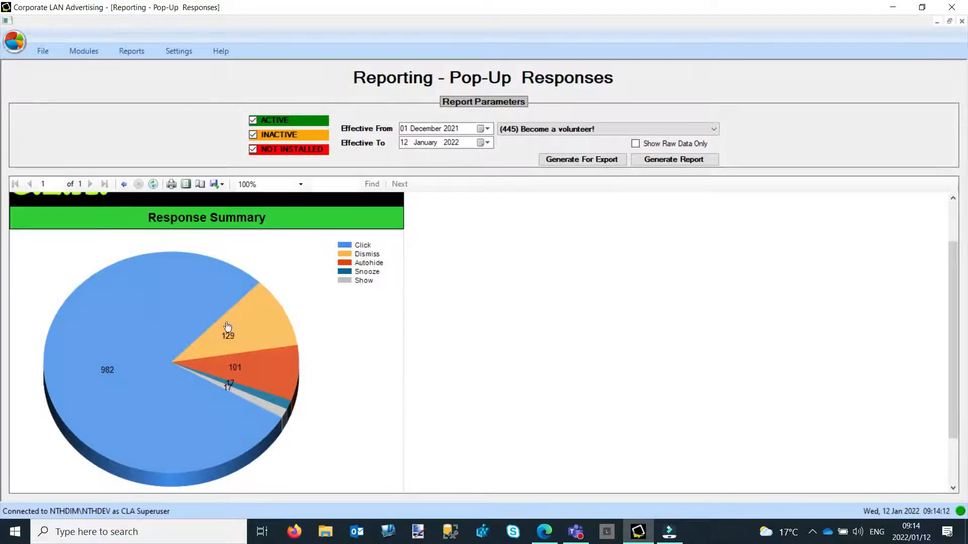
{"action": "mouse_move", "coordinate": [261, 334]}
{"action": "mouse_move", "coordinate": [241, 369]}
{"action": "mouse_move", "coordinate": [244, 390]}
{"action": "mouse_move", "coordinate": [92, 318]}
- Drill into the Dismiss slice to review its per-user responses breakdown and choose an Excel export of it
{"action": "left_click", "coordinate": [250, 337]}
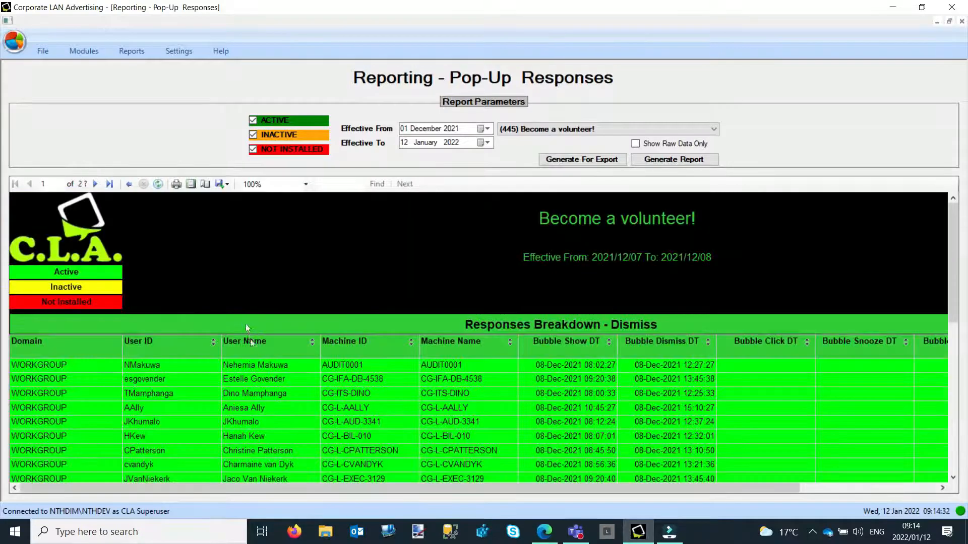
{"action": "scroll", "coordinate": [260, 364], "scroll_direction": "down", "scroll_amount": 2}
{"action": "scroll", "coordinate": [260, 364], "scroll_direction": "down", "scroll_amount": 3}
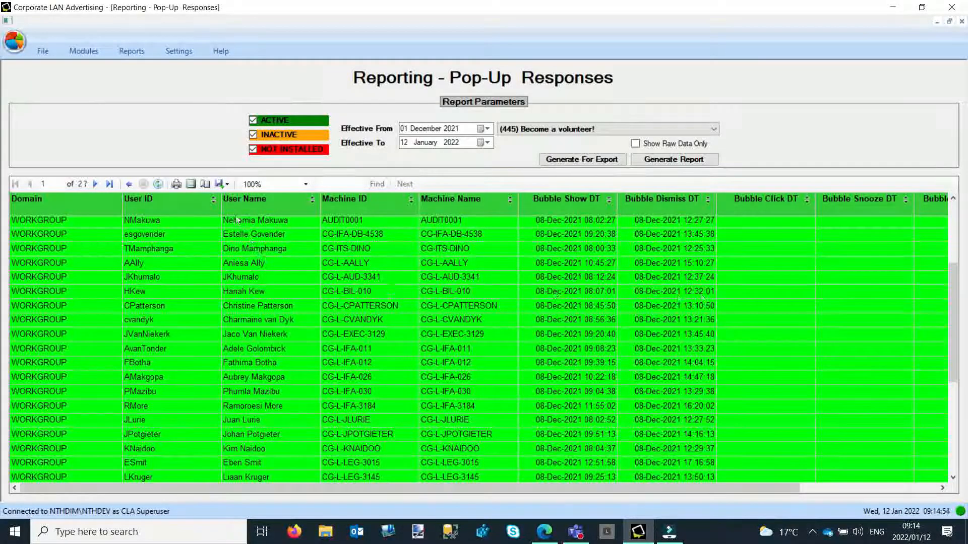
{"action": "left_click", "coordinate": [226, 185]}
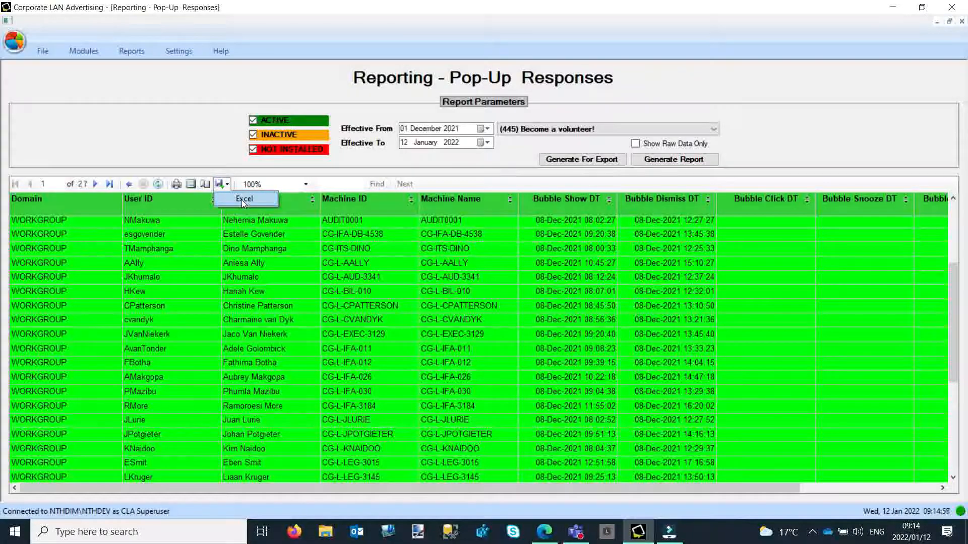
{"action": "left_click", "coordinate": [240, 200]}
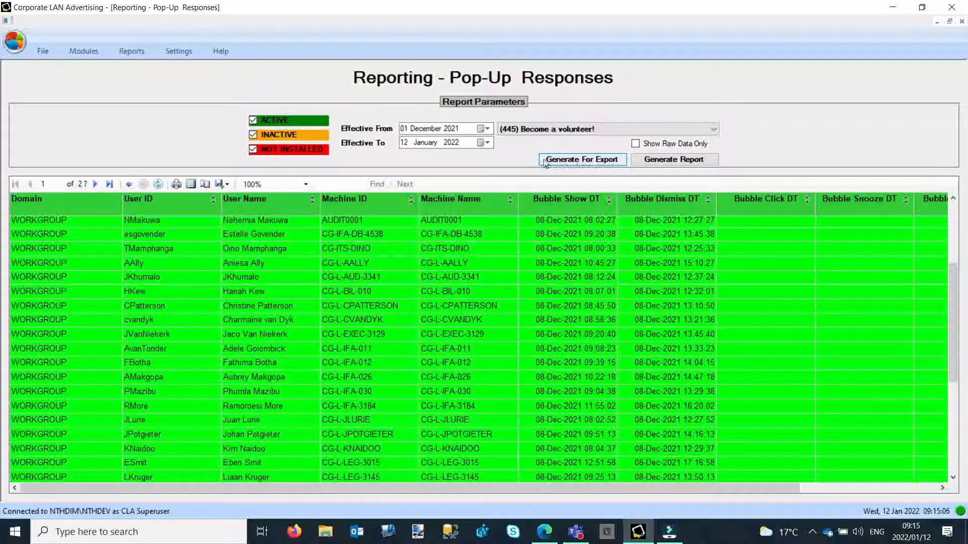
- Generate the export version of the full pop-up report and start exporting it to Excel
{"action": "left_click", "coordinate": [572, 162]}
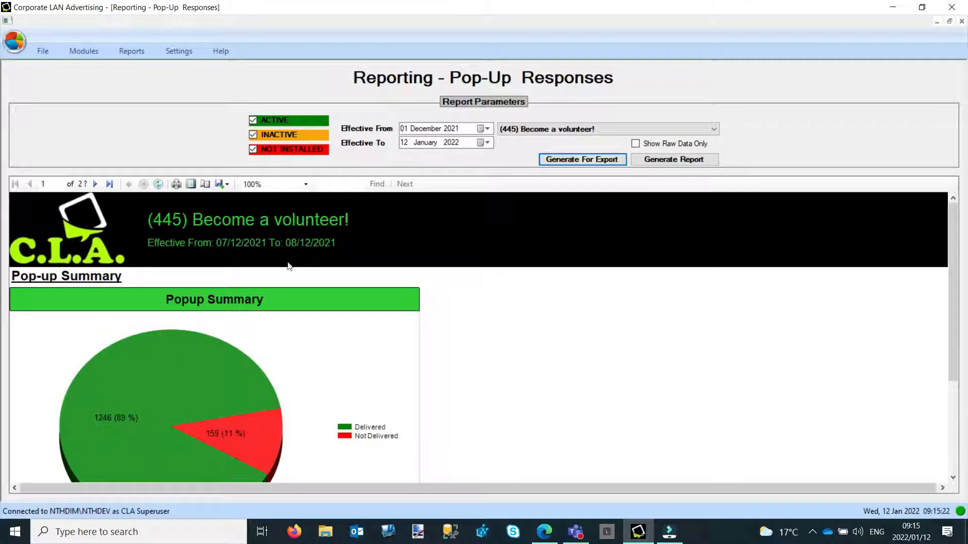
{"action": "left_click", "coordinate": [224, 184]}
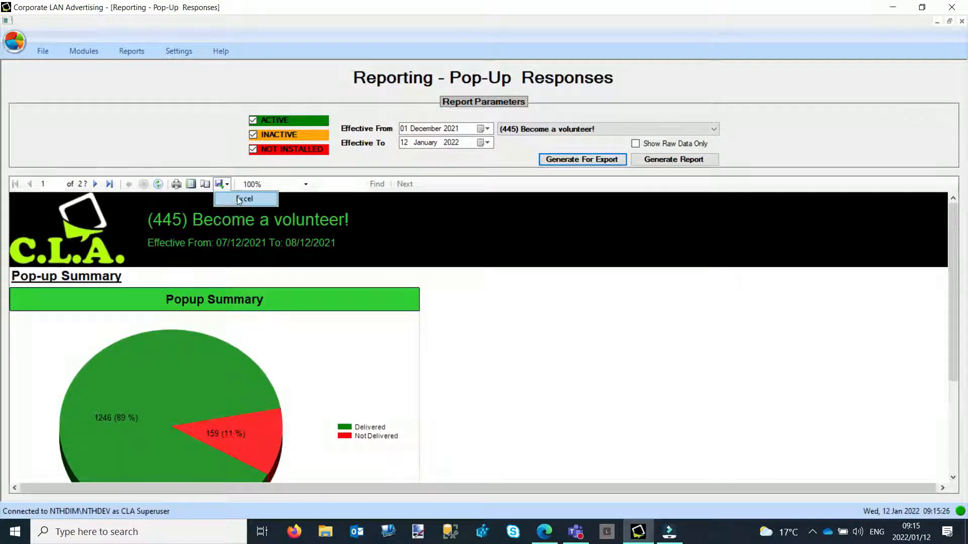
{"action": "left_click", "coordinate": [239, 199]}
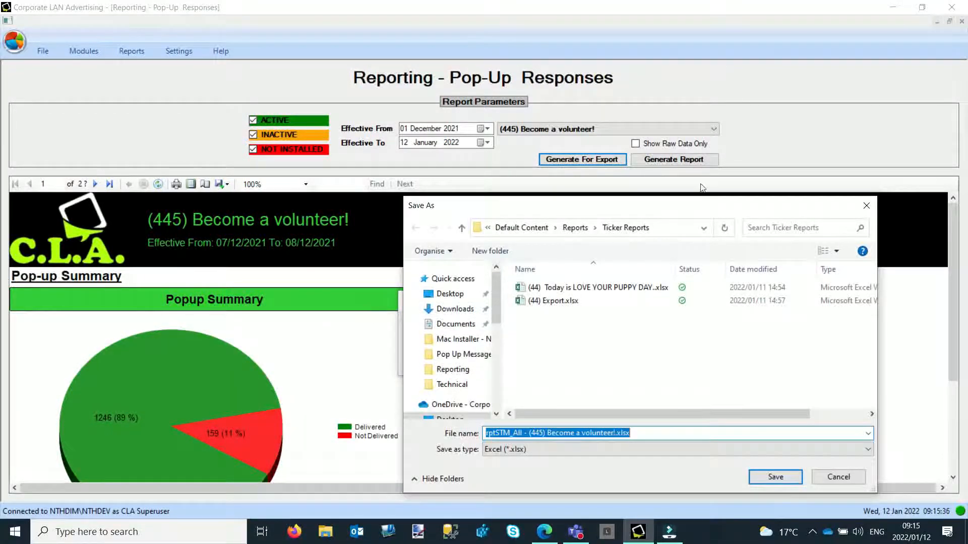
- Save the Excel export in the Popup Reports folder under Reports as "(445) Become a volunteer!.xlsx"
{"action": "left_click", "coordinate": [576, 228]}
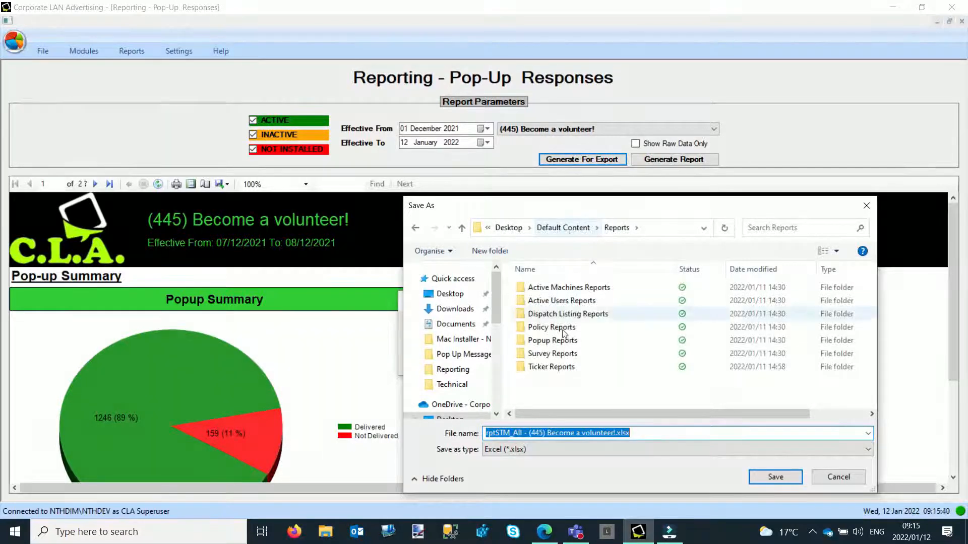
{"action": "double_click", "coordinate": [540, 341]}
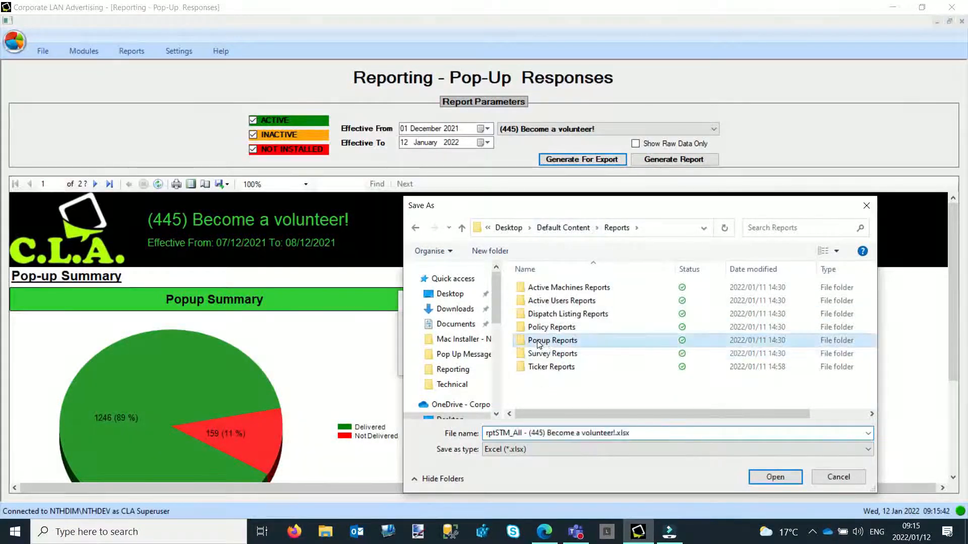
{"action": "left_click", "coordinate": [529, 434]}
{"action": "left_click_drag", "start_coordinate": [529, 435], "coordinate": [454, 436]}
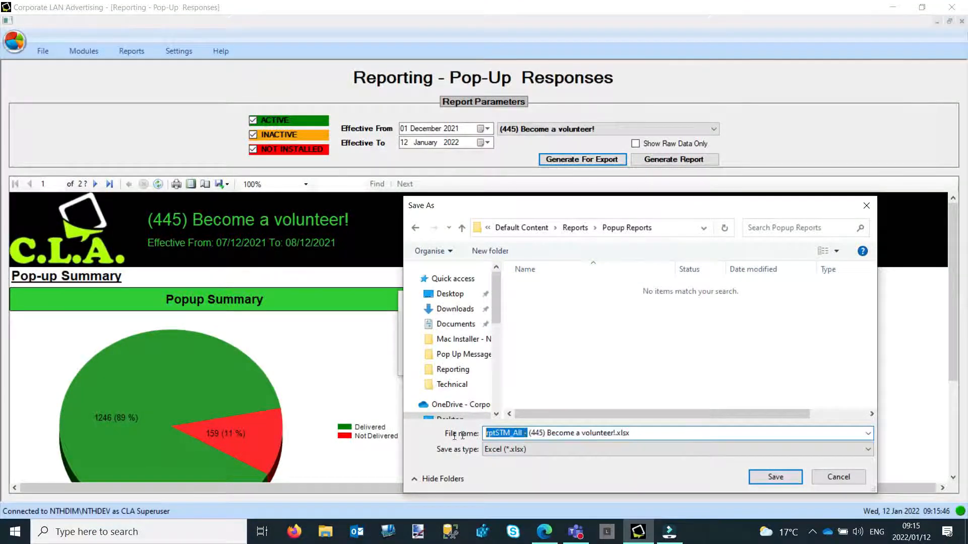
{"action": "key", "text": "Delete"}
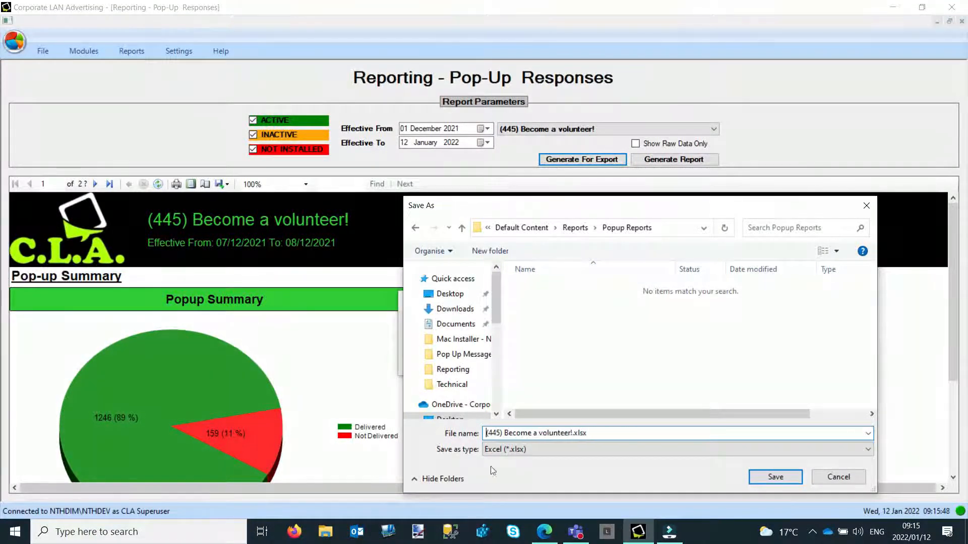
{"action": "left_click", "coordinate": [773, 480]}
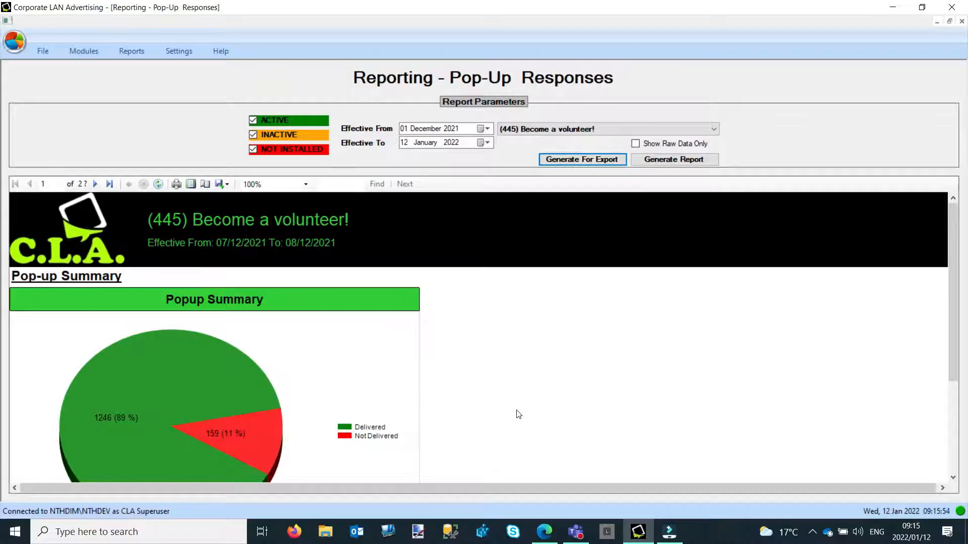
- Open the exported workbook "(445) Become a volunteer!.xlsx" from Default Content > Reports > Popup Reports and maximize it
{"action": "left_click", "coordinate": [883, 6]}
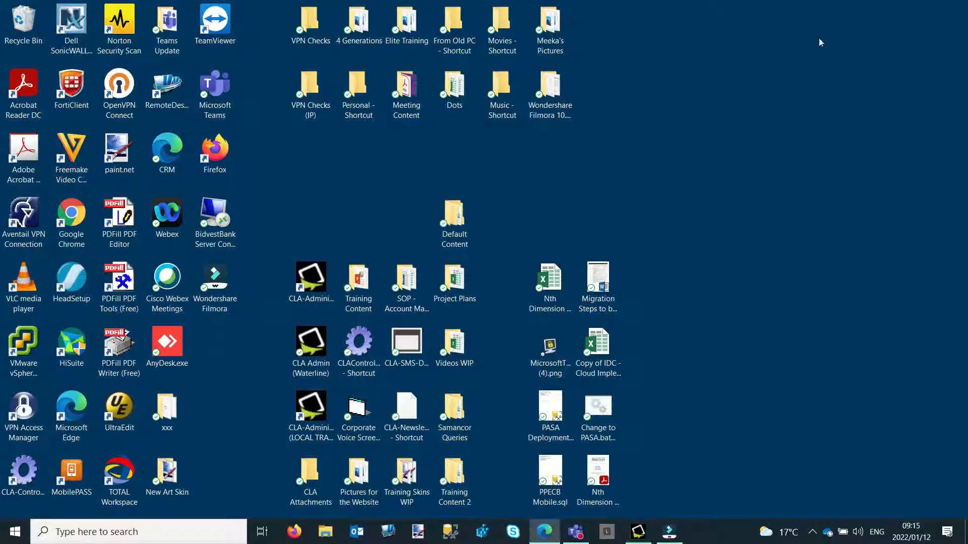
{"action": "left_click", "coordinate": [452, 244]}
{"action": "double_click", "coordinate": [359, 282]}
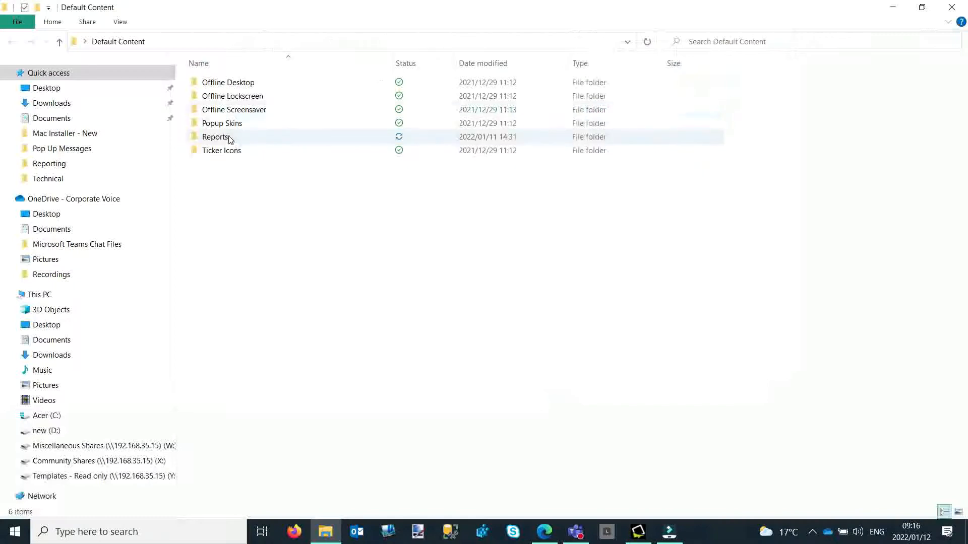
{"action": "double_click", "coordinate": [228, 137]}
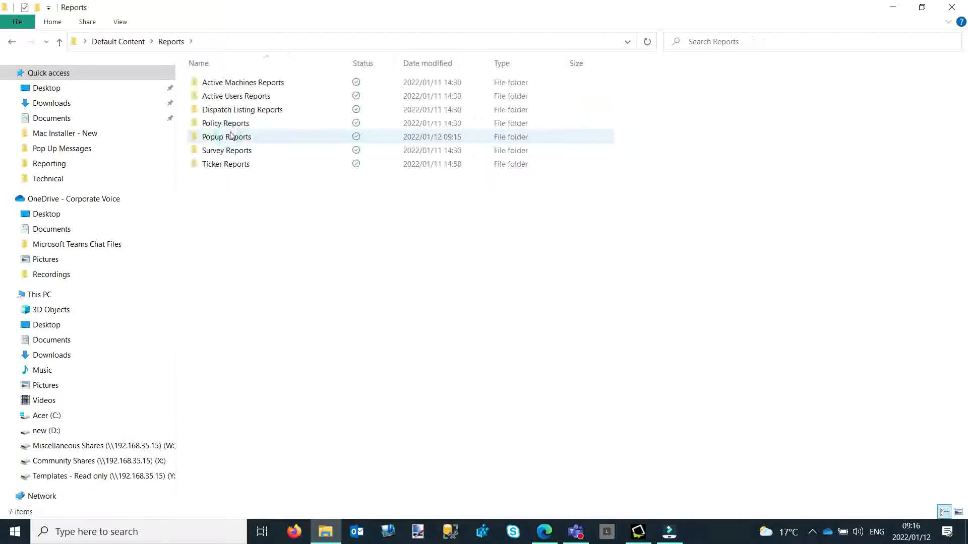
{"action": "double_click", "coordinate": [230, 139]}
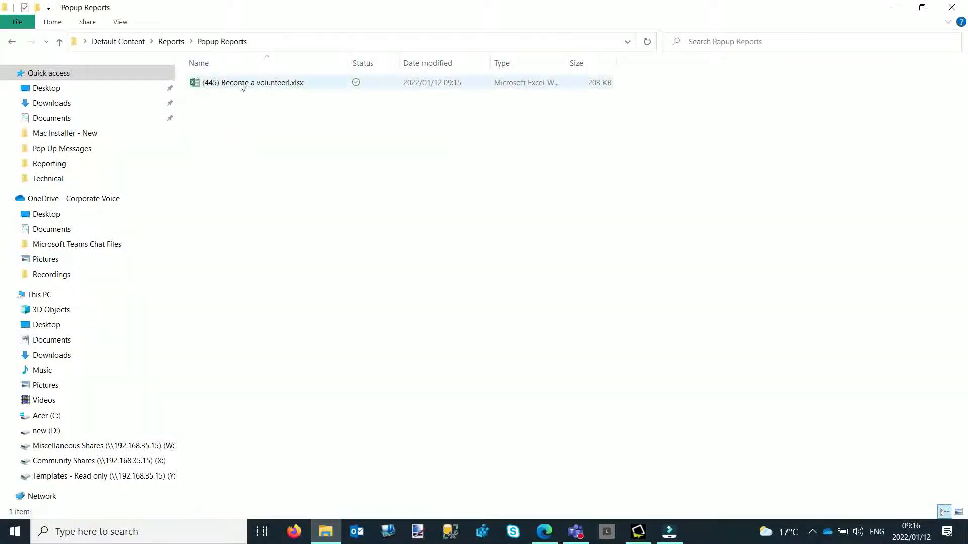
{"action": "double_click", "coordinate": [241, 85]}
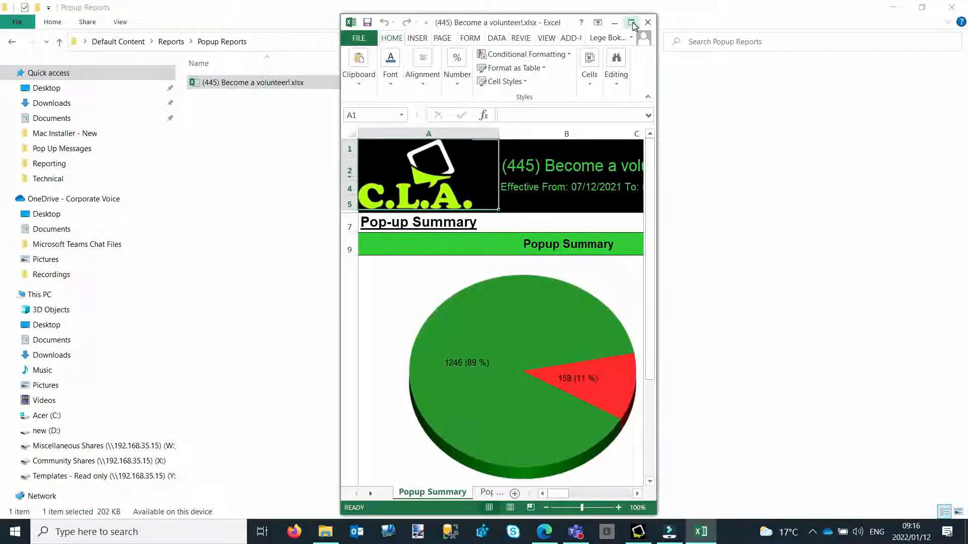
{"action": "left_click", "coordinate": [632, 23]}
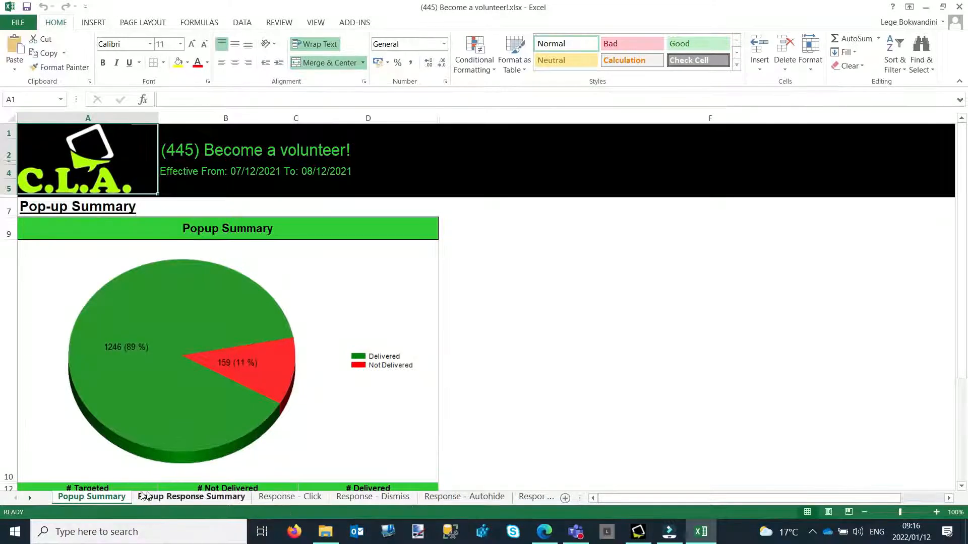
- Review the workbook's response summary, per-response breakdown and Popup Outstanding sheets, and close the workbook and its folder
{"action": "left_click", "coordinate": [195, 499]}
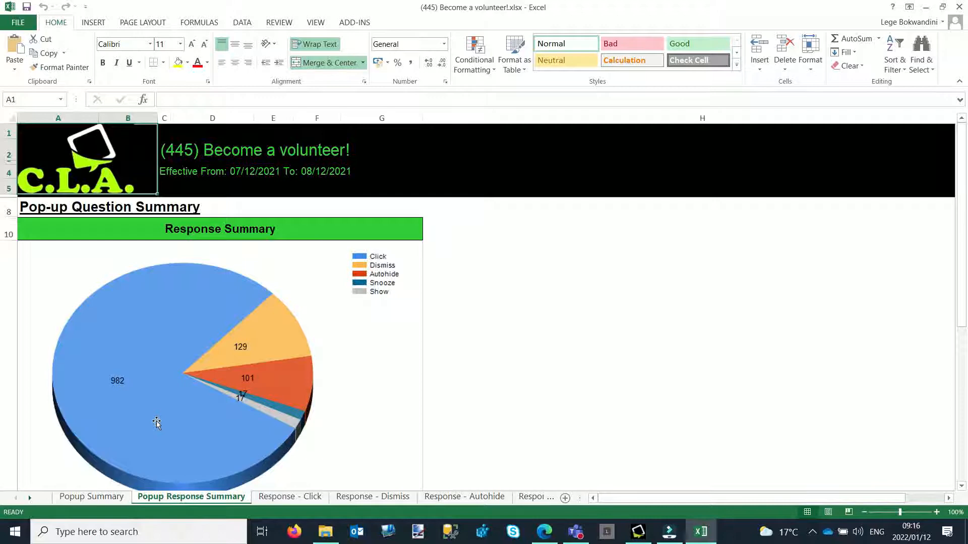
{"action": "left_click", "coordinate": [309, 499]}
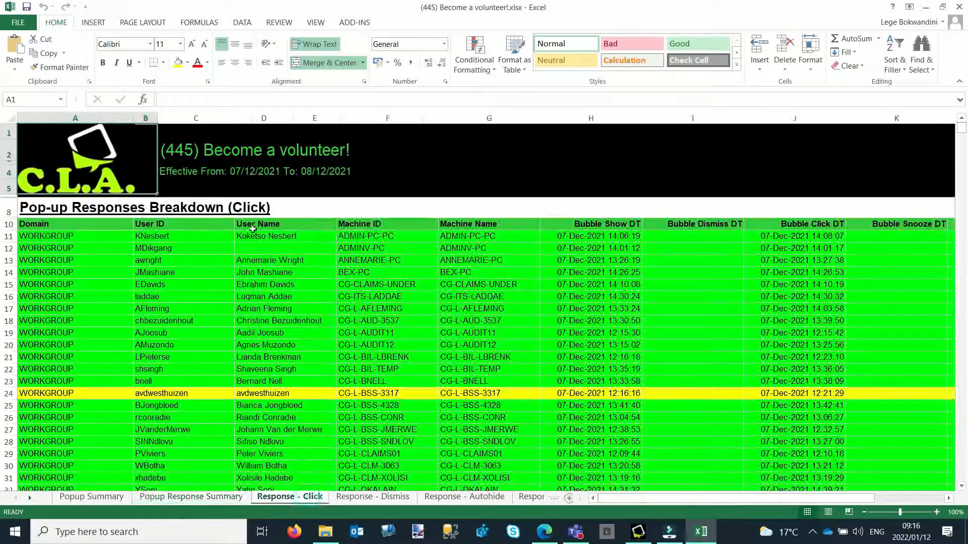
{"action": "left_click", "coordinate": [384, 499]}
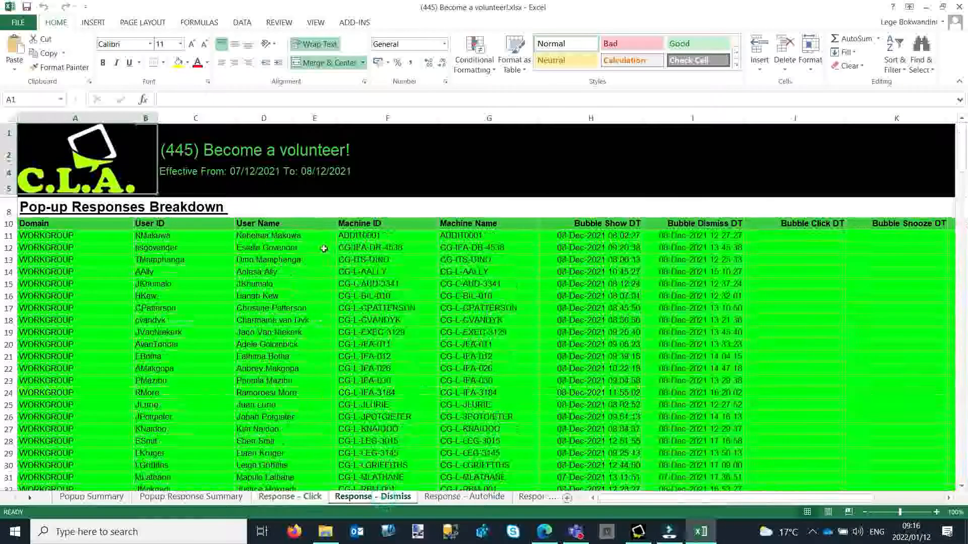
{"action": "left_click", "coordinate": [503, 498]}
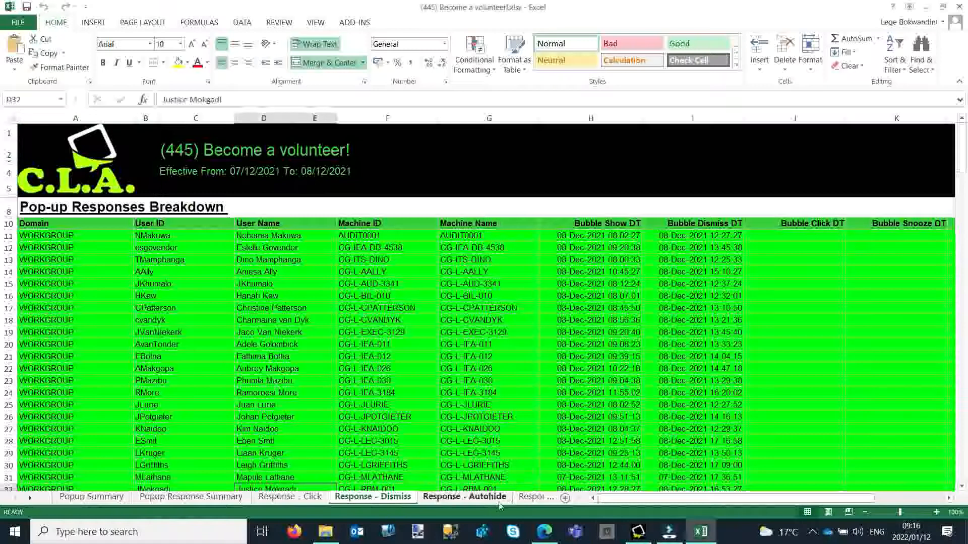
{"action": "left_click", "coordinate": [534, 498]}
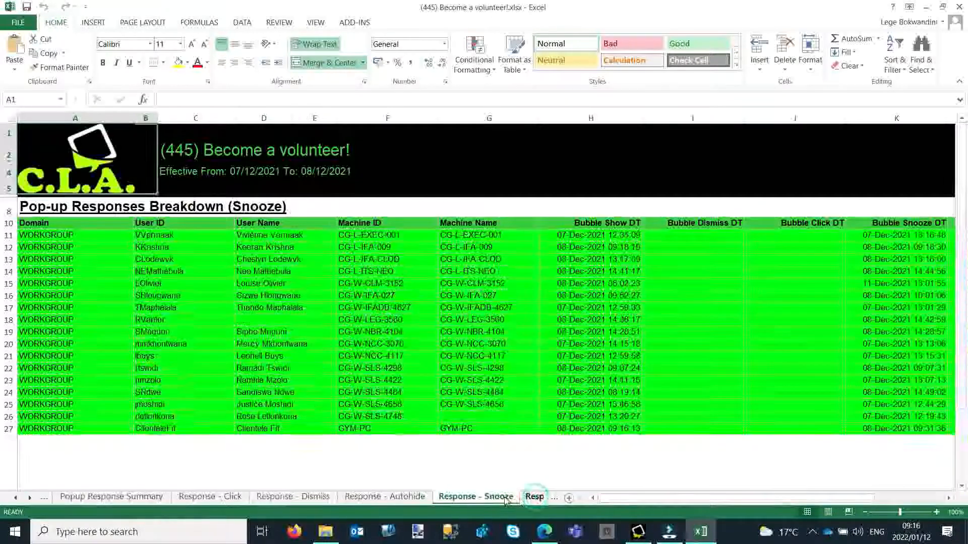
{"action": "left_click", "coordinate": [534, 498]}
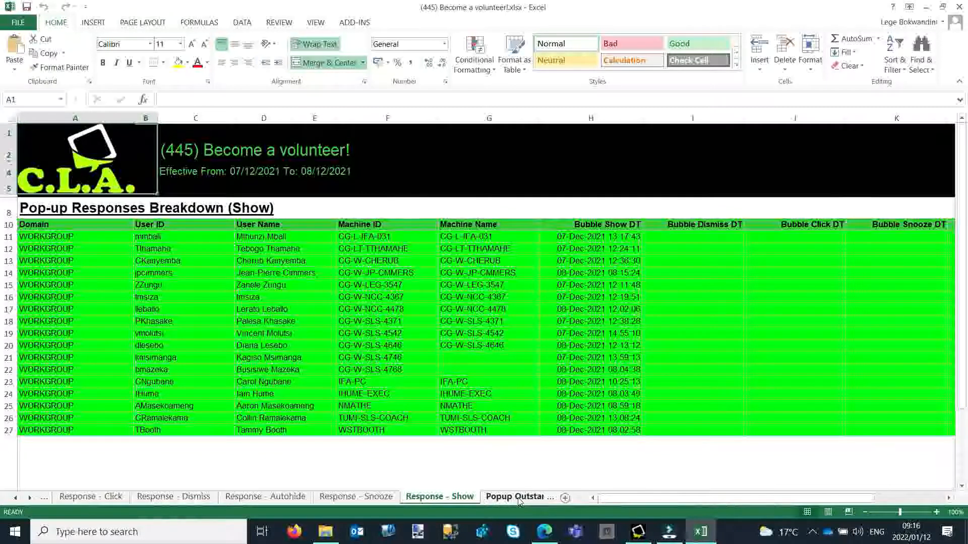
{"action": "left_click", "coordinate": [519, 498]}
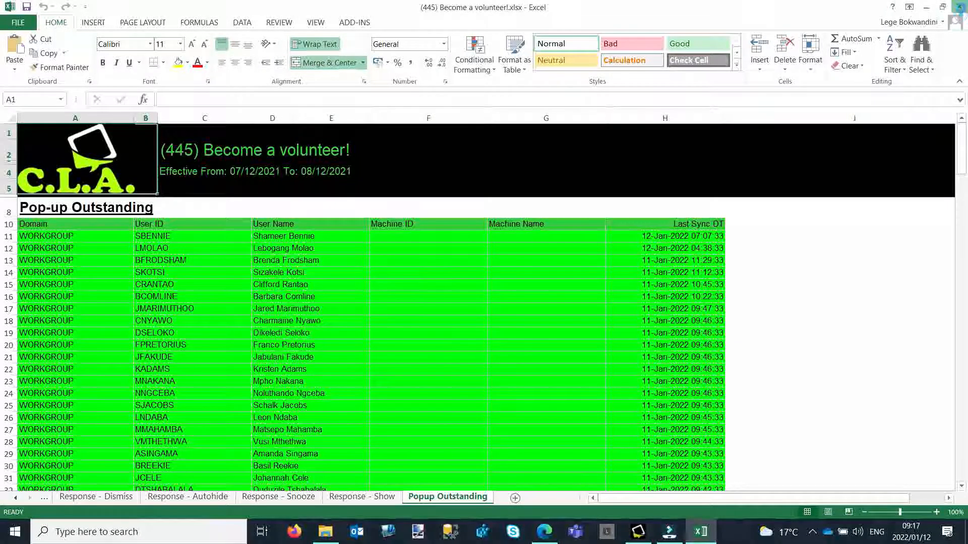
{"action": "left_click", "coordinate": [959, 7]}
{"action": "left_click", "coordinate": [960, 7]}
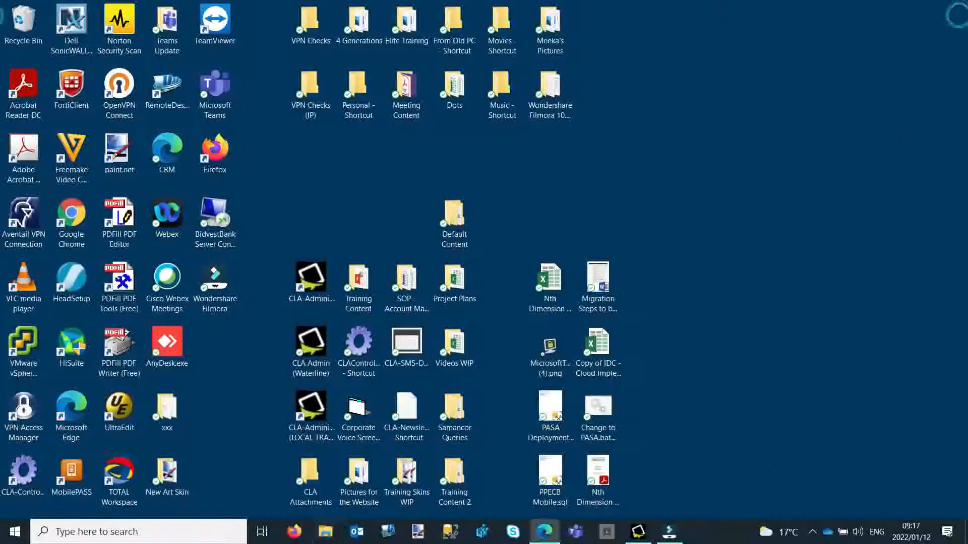
- Switch back to Corporate LAN Advertising, generate the pop-up report with Show Raw Data Only enabled, and look through its rows
{"action": "left_click", "coordinate": [637, 531]}
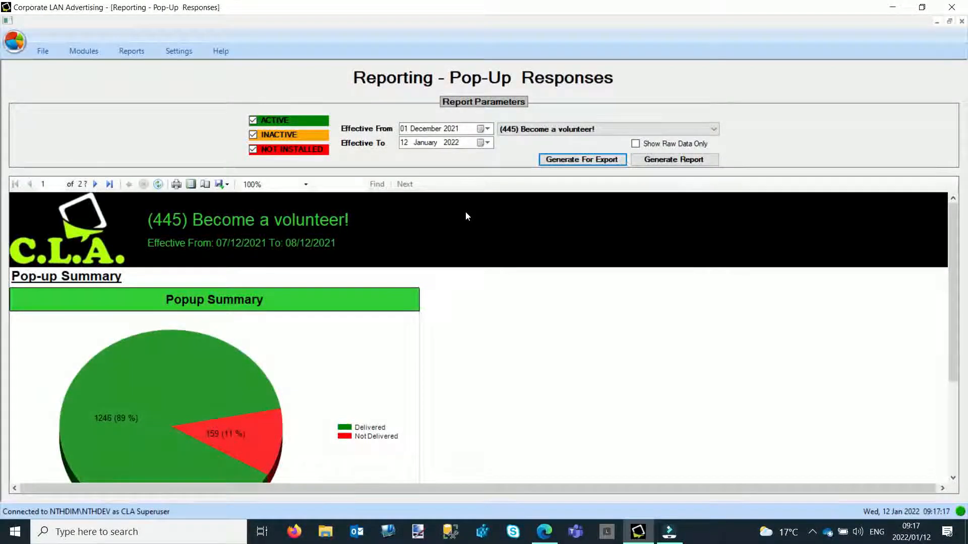
{"action": "left_click", "coordinate": [636, 144]}
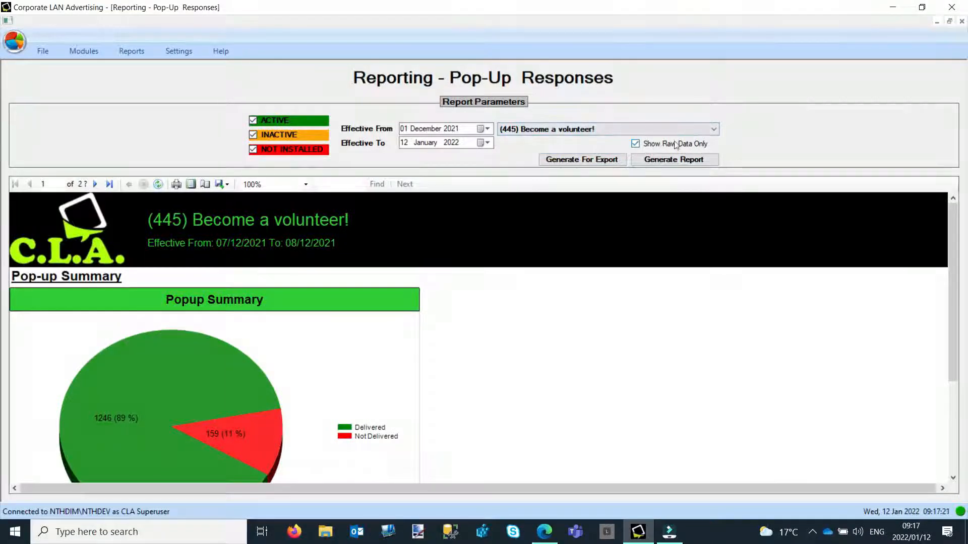
{"action": "left_click", "coordinate": [661, 161]}
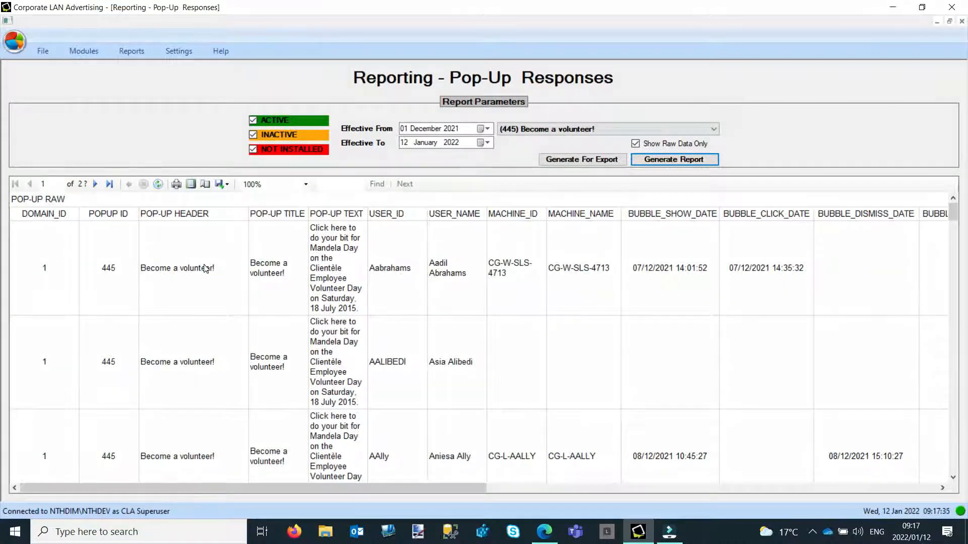
{"action": "scroll", "coordinate": [205, 268], "scroll_direction": "down", "scroll_amount": 10}
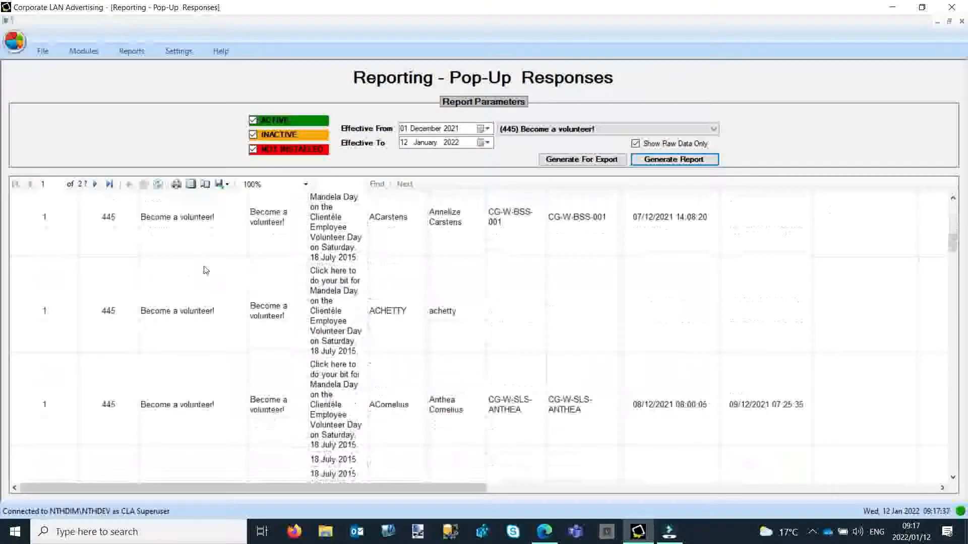
{"action": "scroll", "coordinate": [205, 270], "scroll_direction": "down", "scroll_amount": 2}
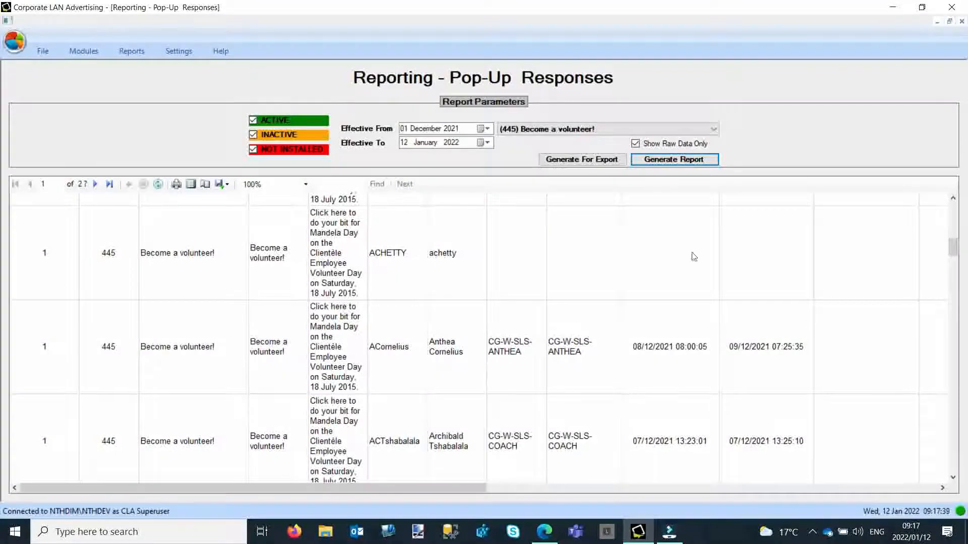
{"action": "scroll", "coordinate": [700, 301], "scroll_direction": "up", "scroll_amount": 2}
{"action": "scroll", "coordinate": [734, 377], "scroll_direction": "up", "scroll_amount": 5}
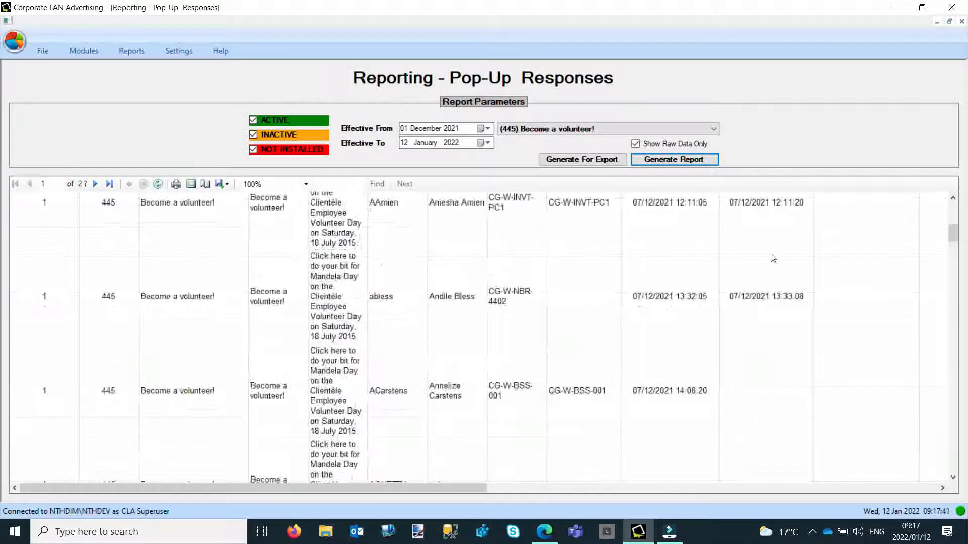
{"action": "scroll", "coordinate": [764, 275], "scroll_direction": "up", "scroll_amount": 3}
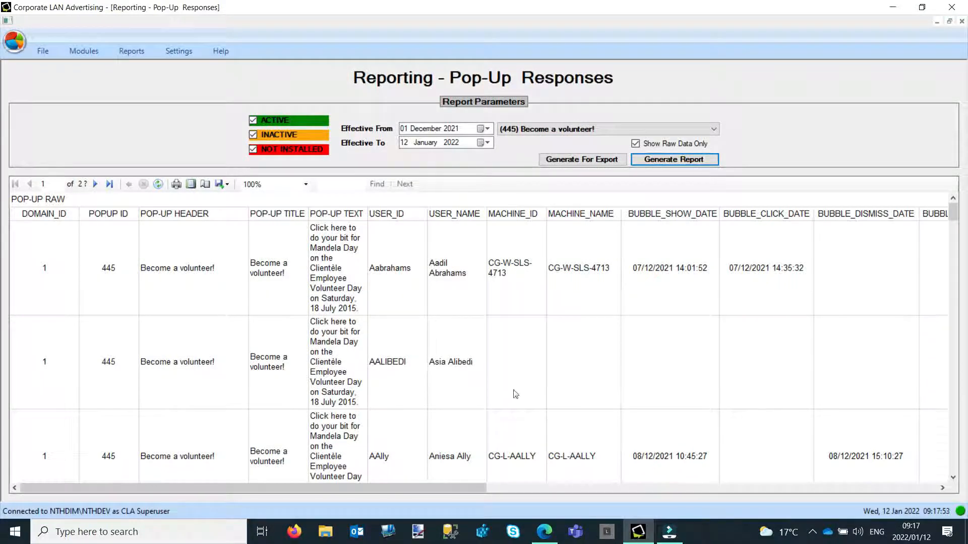
- Export the raw data report to Excel in the Popup Reports folder as "(445) Become a volunteer! - Raw Data.xlsx"
{"action": "left_click", "coordinate": [224, 184]}
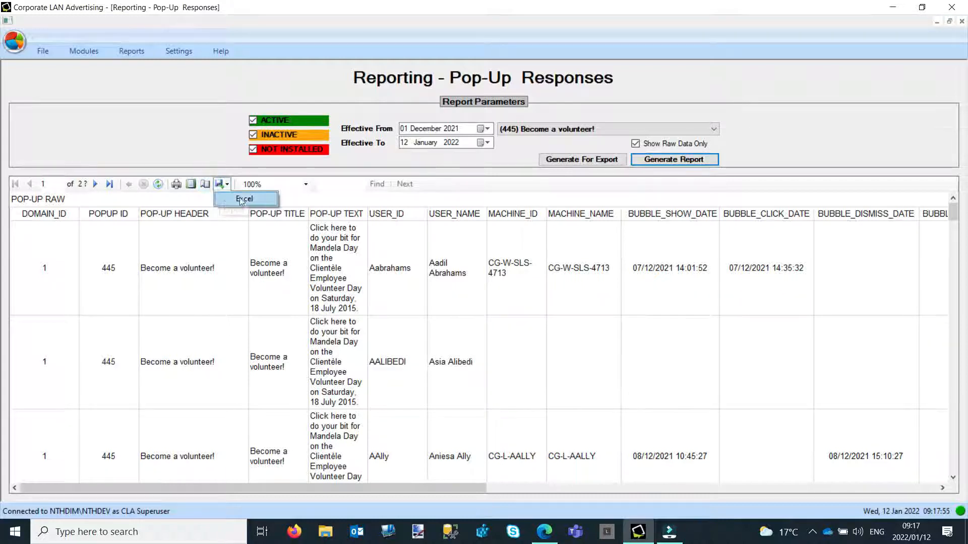
{"action": "left_click", "coordinate": [249, 201]}
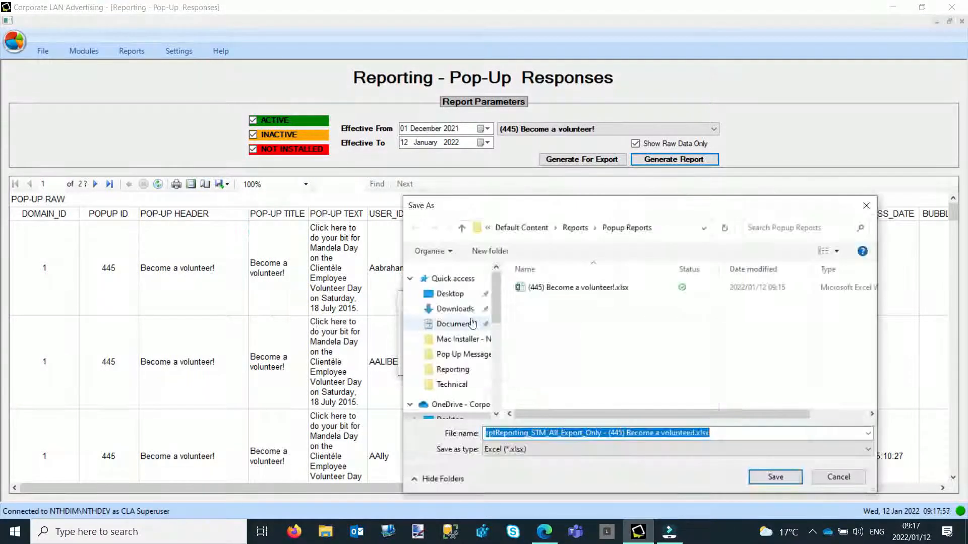
{"action": "left_click", "coordinate": [602, 432]}
{"action": "key", "text": "shift+Home"}
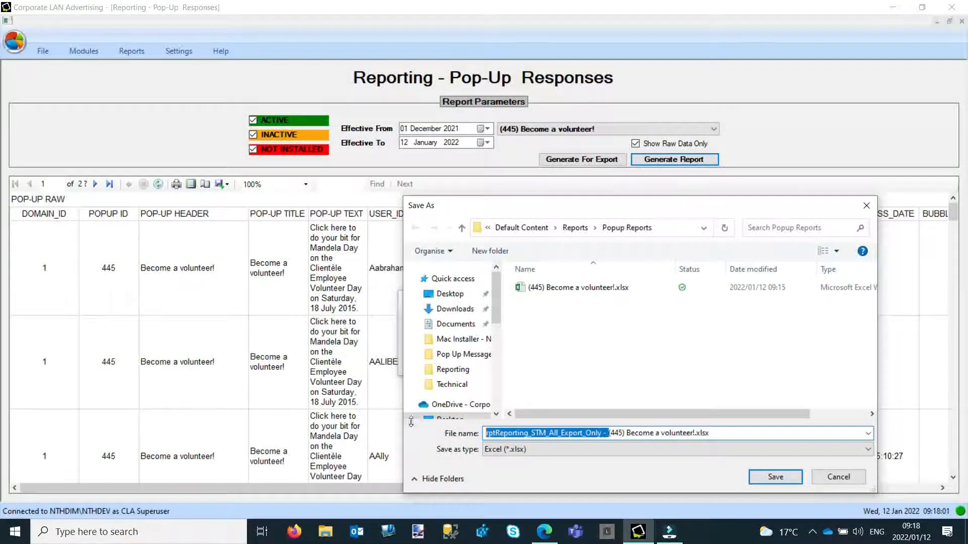
{"action": "key", "text": "BackSpace"}
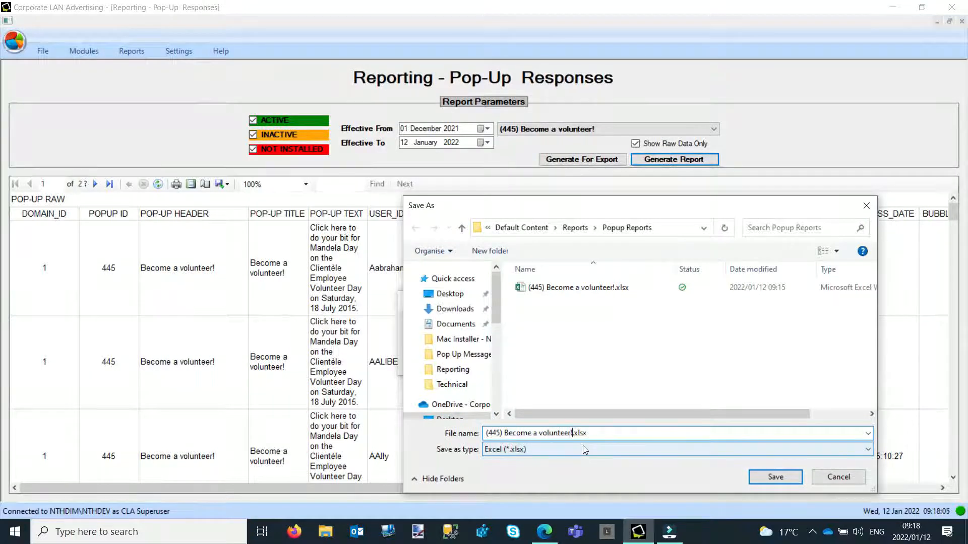
{"action": "type", "text": "- Raw"}
{"action": "left_click", "coordinate": [775, 477]}
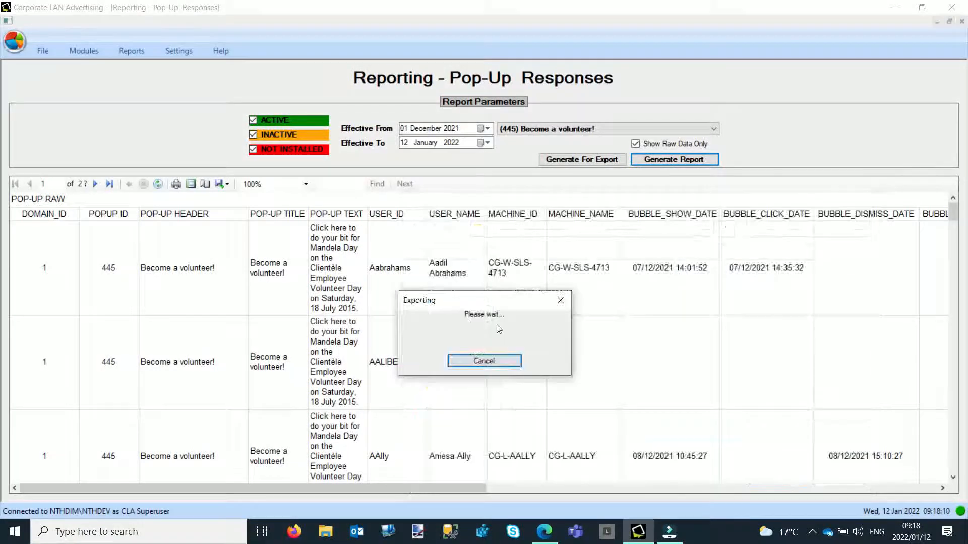
- Open "(445) Become a volunteer! - Raw Data.xlsx" from Default Content > Reports > Popup Reports and look through its rows
{"action": "left_click", "coordinate": [892, 7]}
{"action": "double_click", "coordinate": [455, 222]}
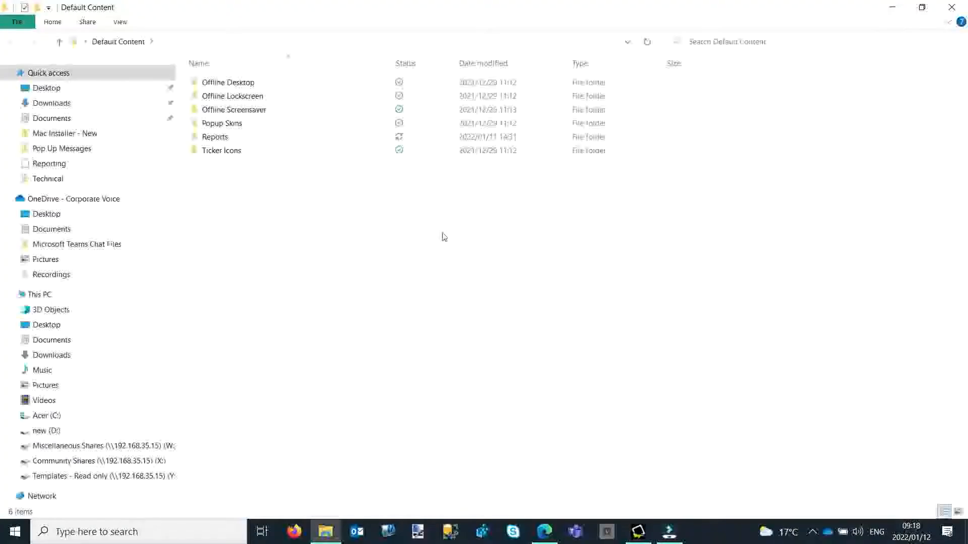
{"action": "double_click", "coordinate": [216, 137]}
{"action": "left_click", "coordinate": [226, 137]}
{"action": "double_click", "coordinate": [226, 137]}
{"action": "double_click", "coordinate": [260, 82]}
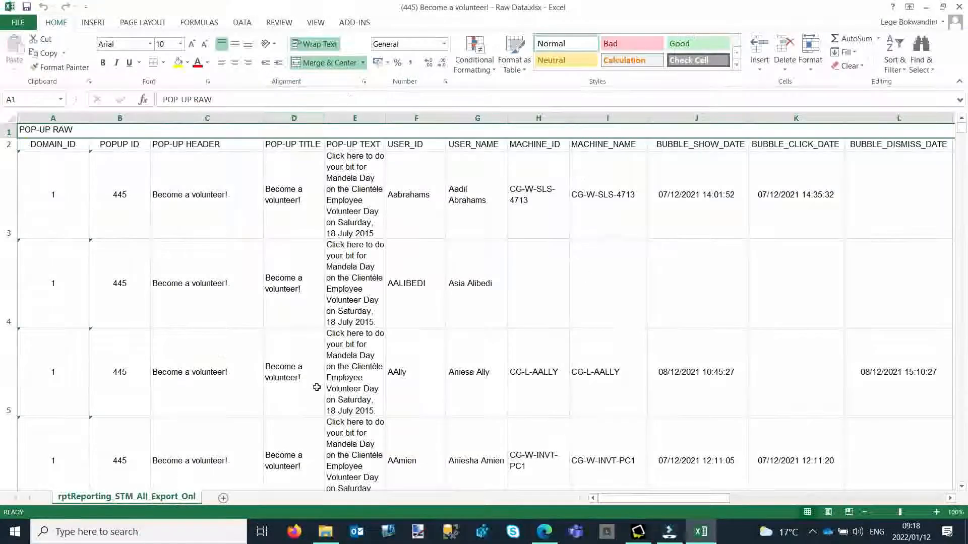
{"action": "scroll", "coordinate": [316, 387], "scroll_direction": "down", "scroll_amount": 12}
{"action": "scroll", "coordinate": [315, 346], "scroll_direction": "up", "scroll_amount": 13}
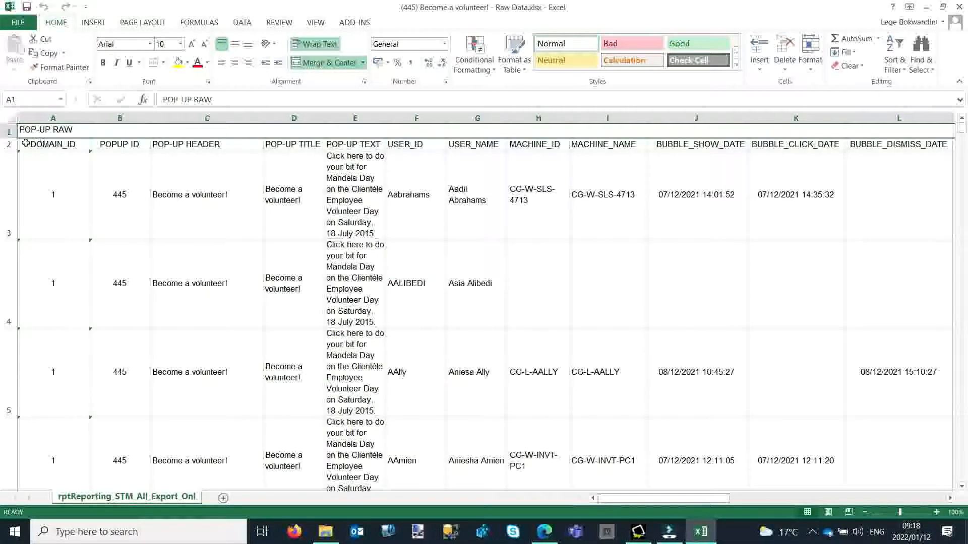
- Add filters to the header row 2 and filter BUBBLE_CLICK_DATE to exclude blanks
{"action": "left_click", "coordinate": [9, 144]}
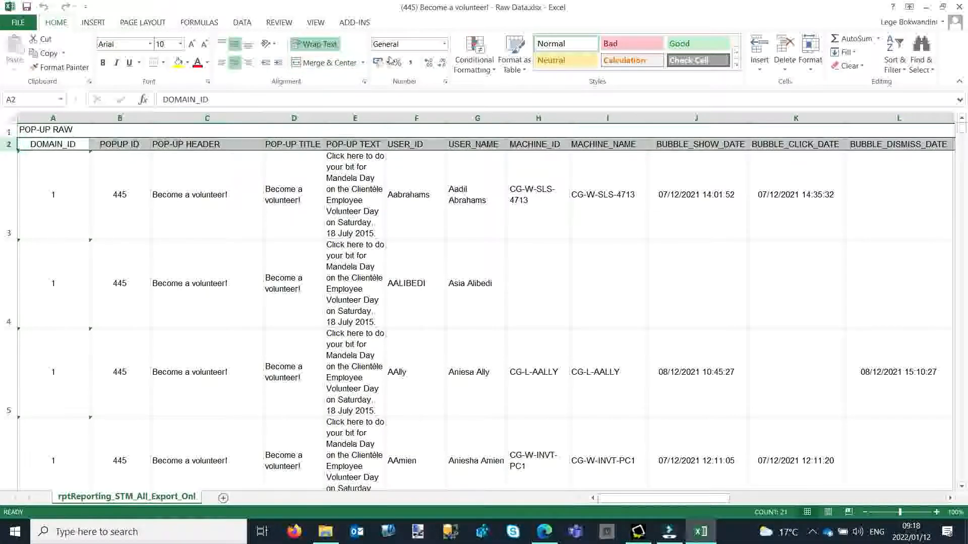
{"action": "left_click", "coordinate": [242, 23]}
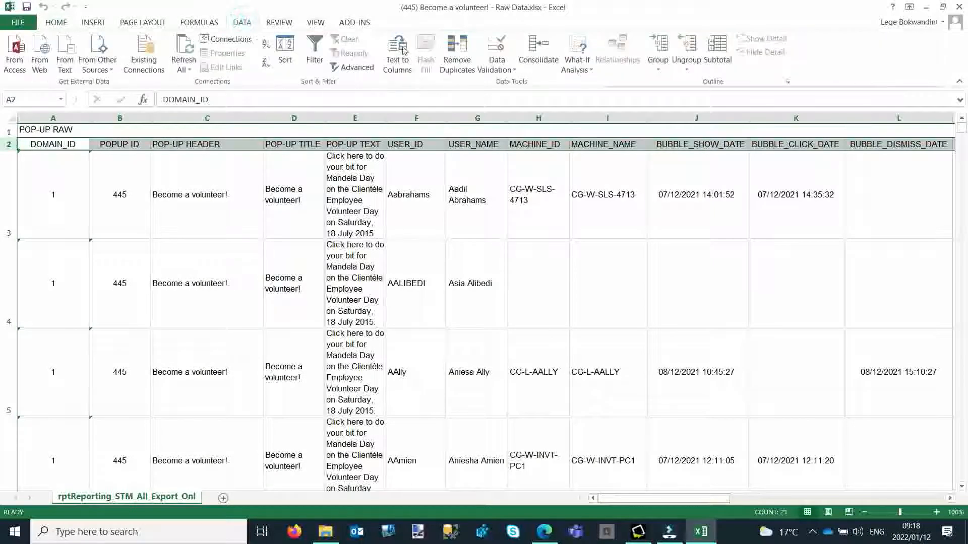
{"action": "left_click", "coordinate": [313, 48]}
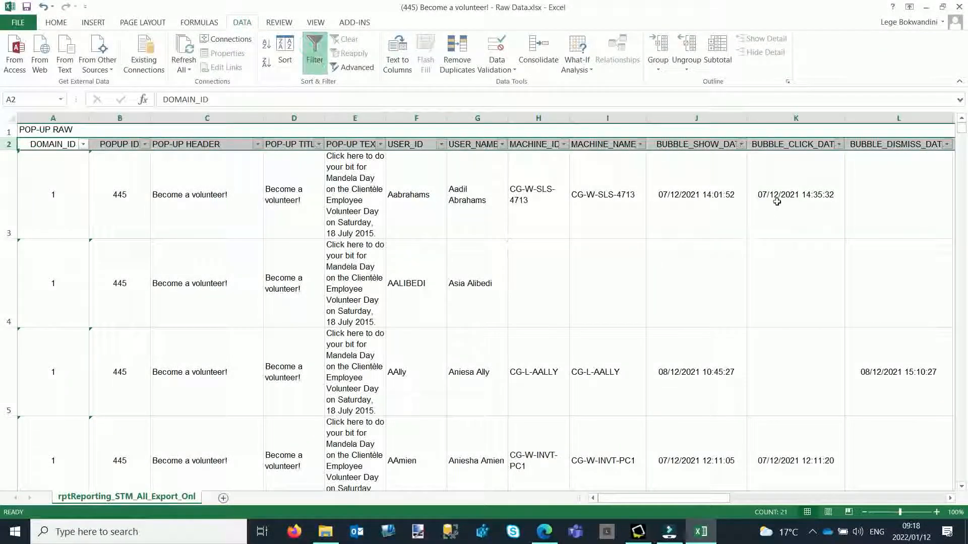
{"action": "left_click", "coordinate": [840, 144]}
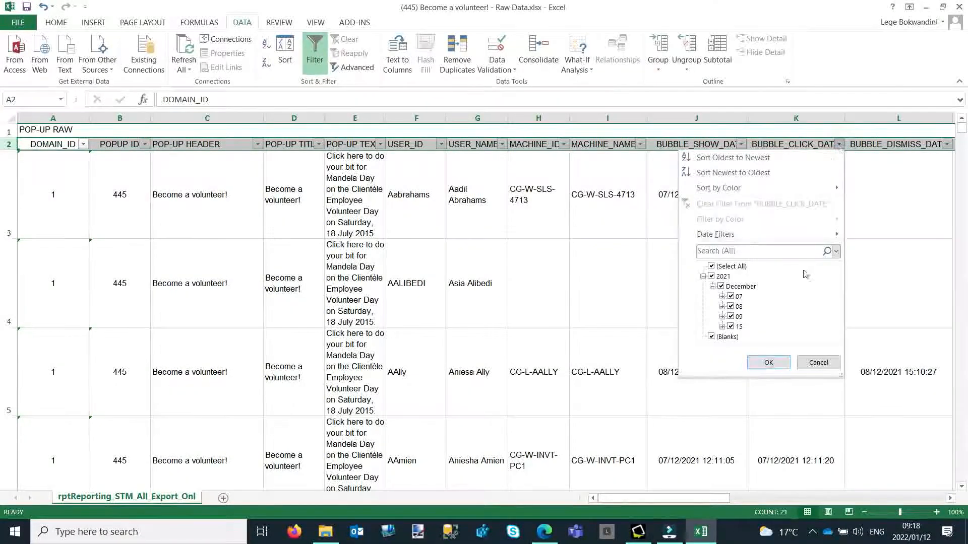
{"action": "left_click", "coordinate": [712, 337]}
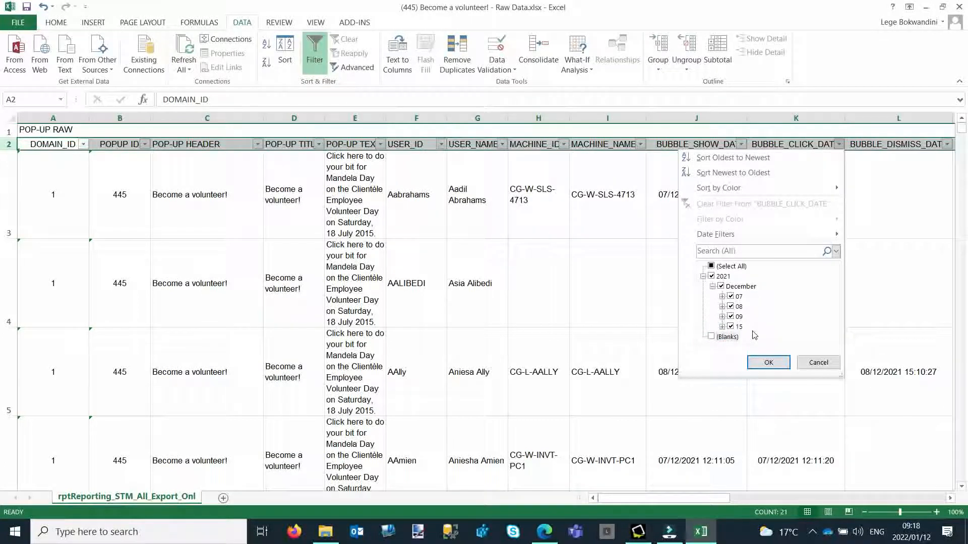
{"action": "left_click", "coordinate": [776, 363]}
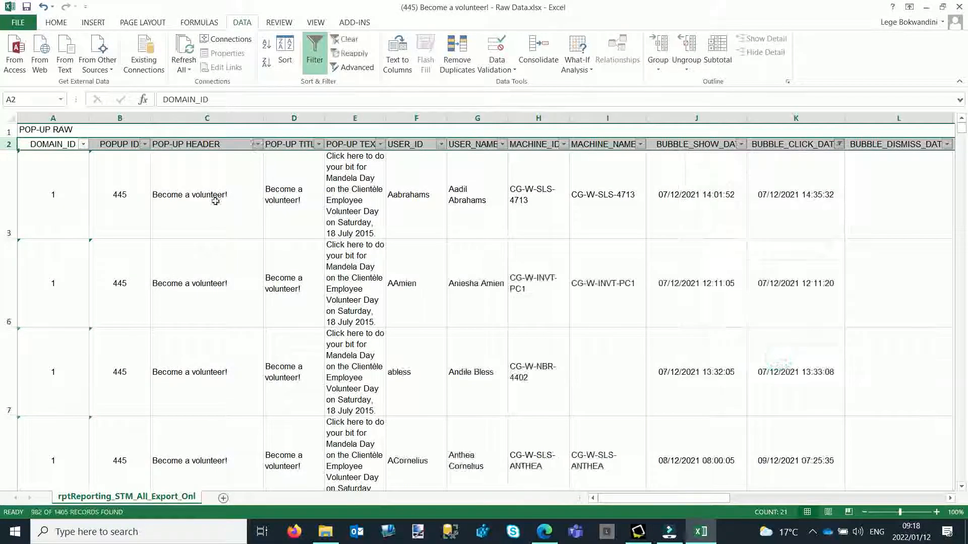
- Look through the rows filtered by click date, and close the raw data workbook without saving the changes
{"action": "scroll", "coordinate": [218, 343], "scroll_direction": "down", "scroll_amount": 5}
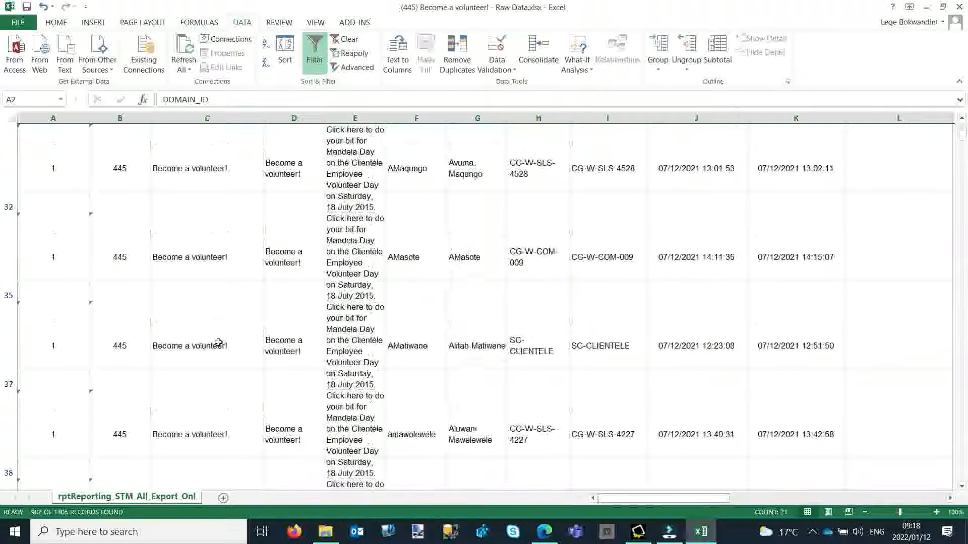
{"action": "scroll", "coordinate": [397, 285], "scroll_direction": "up", "scroll_amount": 5}
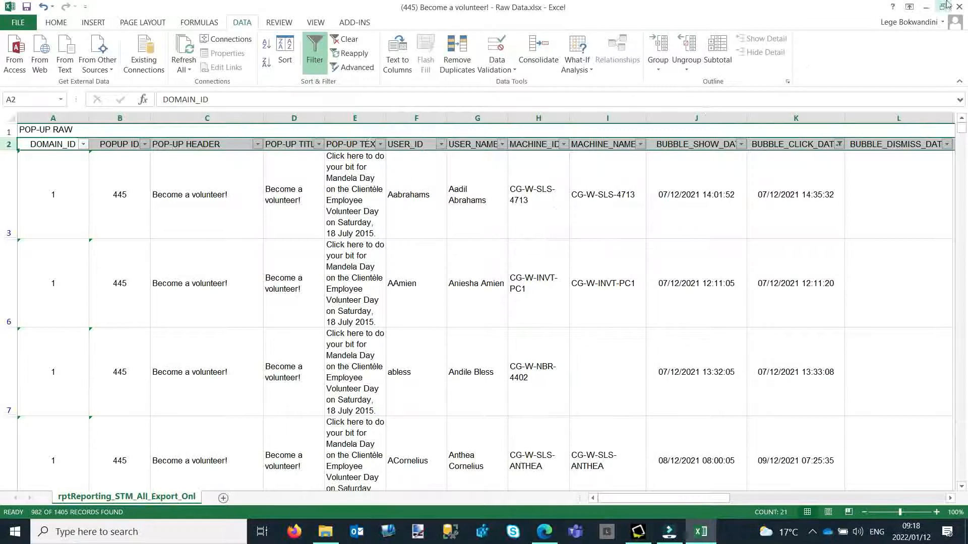
{"action": "left_click", "coordinate": [960, 7]}
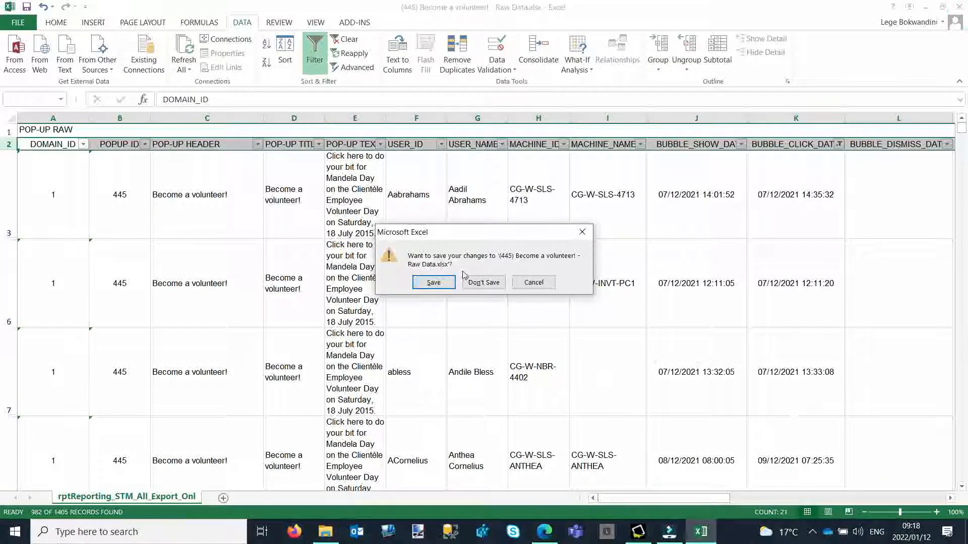
{"action": "left_click", "coordinate": [484, 283]}
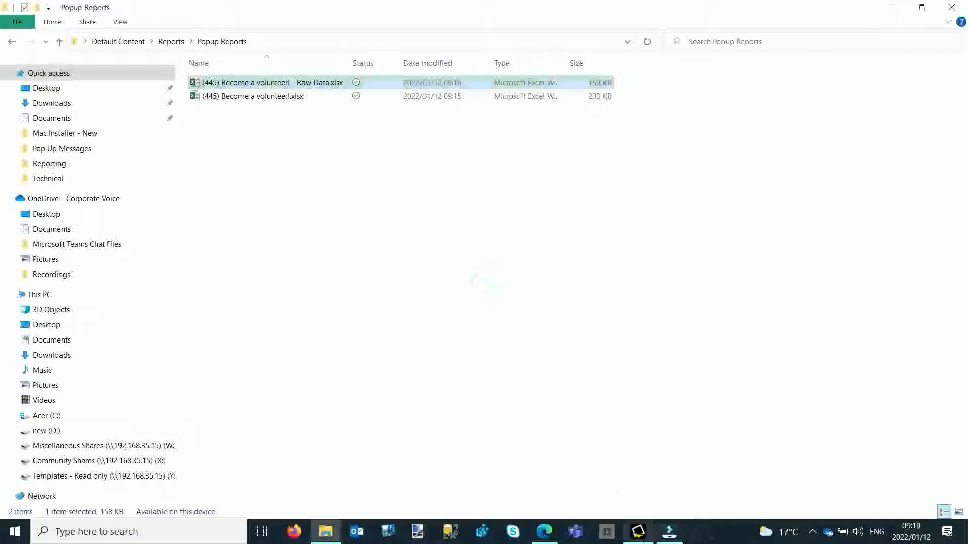
- Switch to Corporate LAN Advertising and start a new Popup Report with Effective From set to 01 December 2021
{"action": "key", "text": "alt+Tab"}
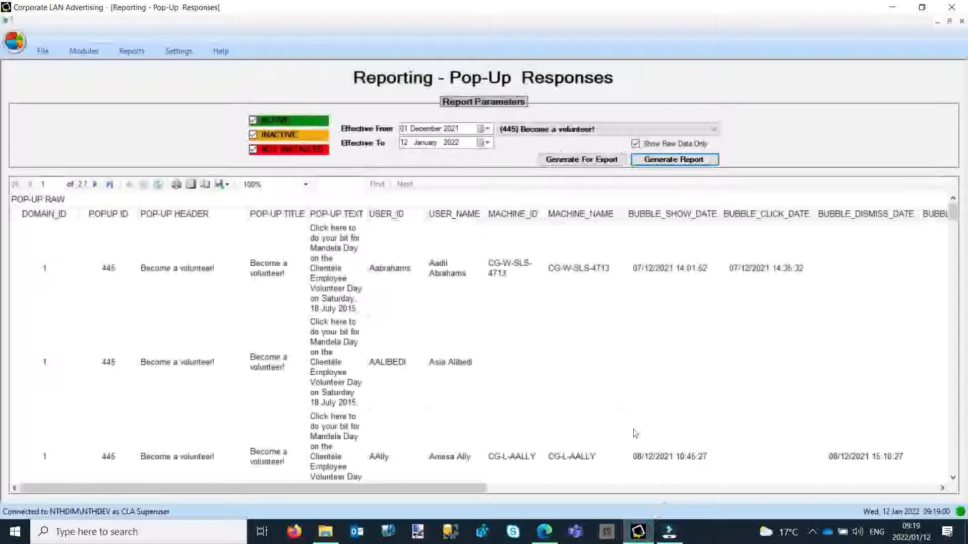
{"action": "left_click", "coordinate": [133, 51]}
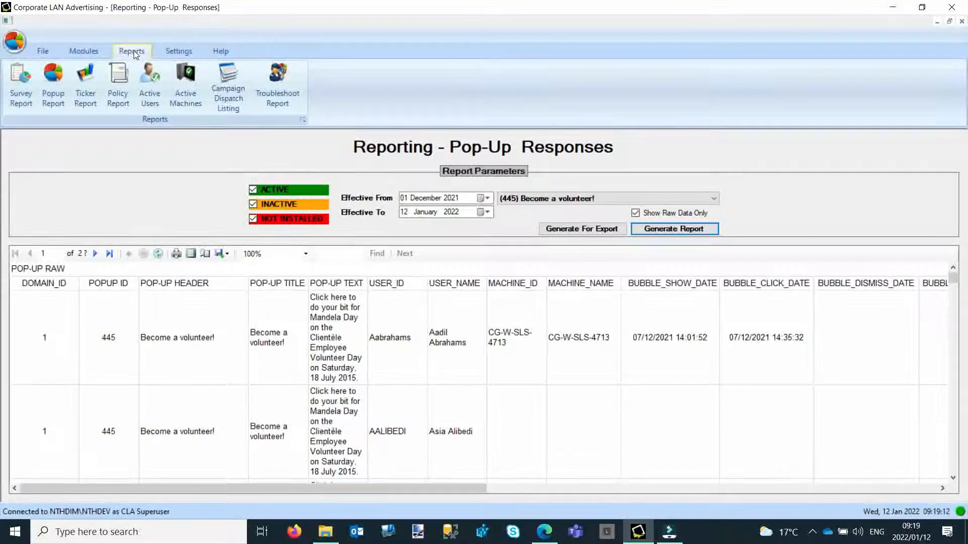
{"action": "left_click", "coordinate": [55, 92]}
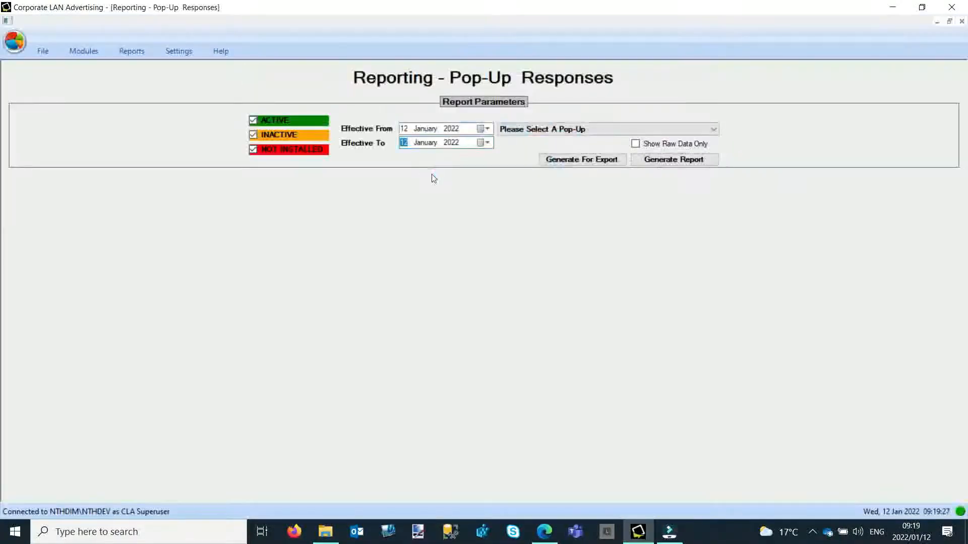
{"action": "left_click", "coordinate": [486, 128]}
{"action": "left_click", "coordinate": [405, 146]}
{"action": "left_click", "coordinate": [471, 171]}
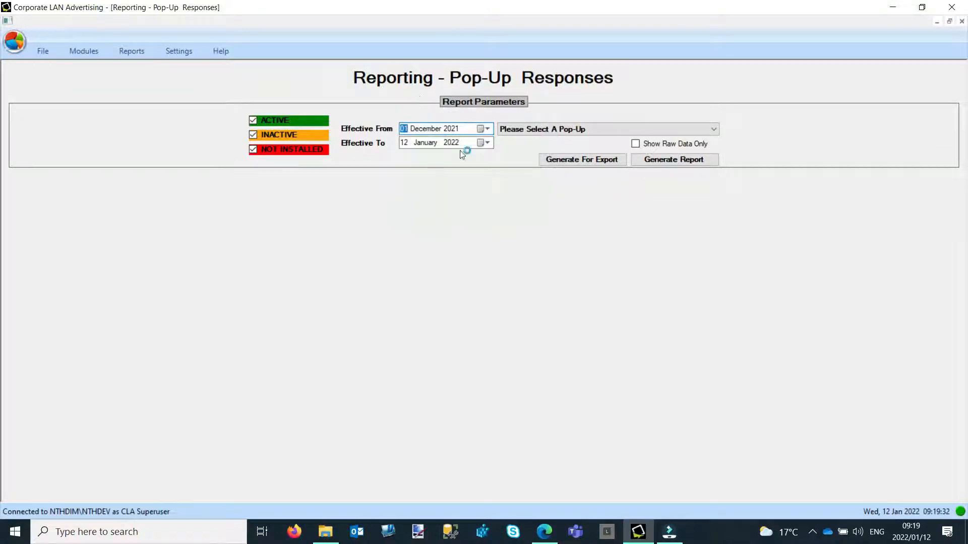
- Generate the response report for the pop-up "(1310) Intranet Launch" with Show Raw Data Only left off
{"action": "left_click", "coordinate": [716, 130]}
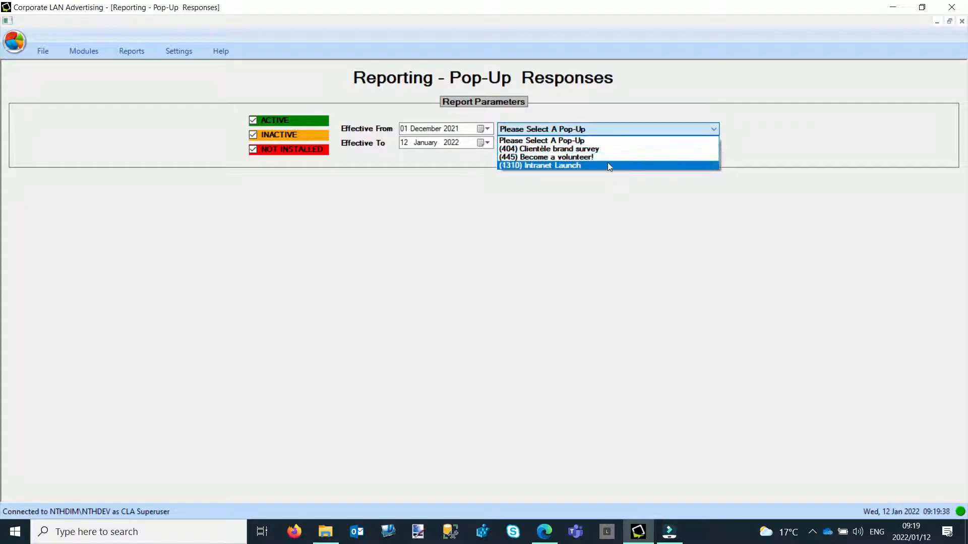
{"action": "left_click", "coordinate": [609, 165]}
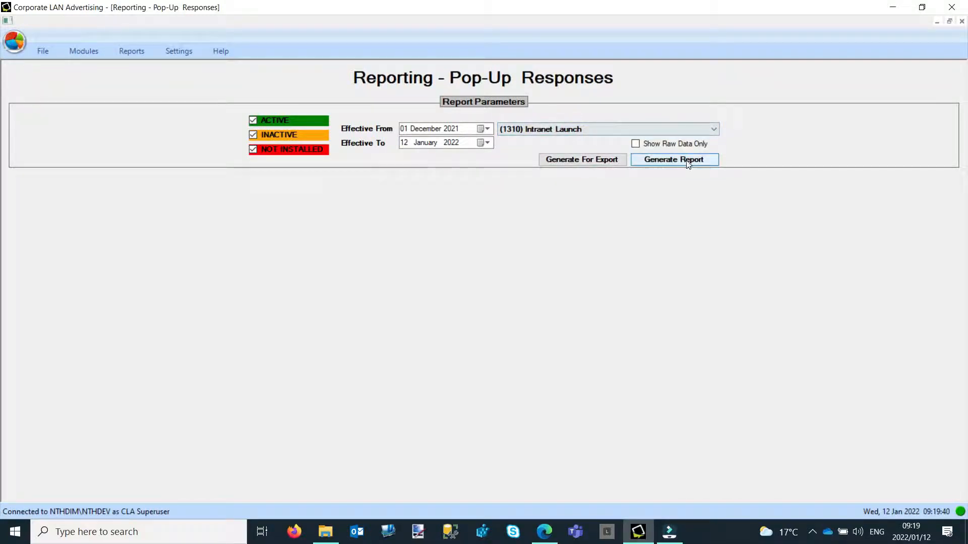
{"action": "left_click", "coordinate": [601, 160]}
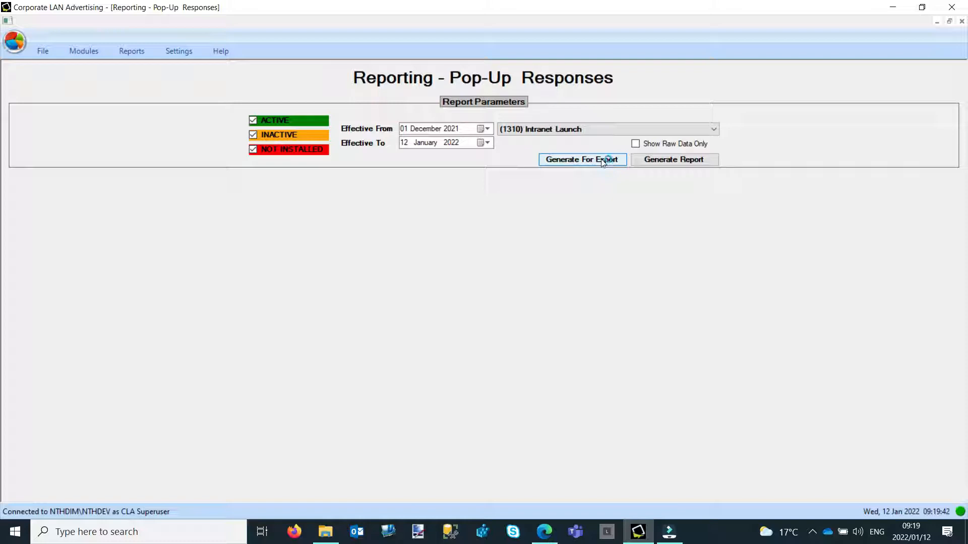
{"action": "left_click", "coordinate": [672, 159]}
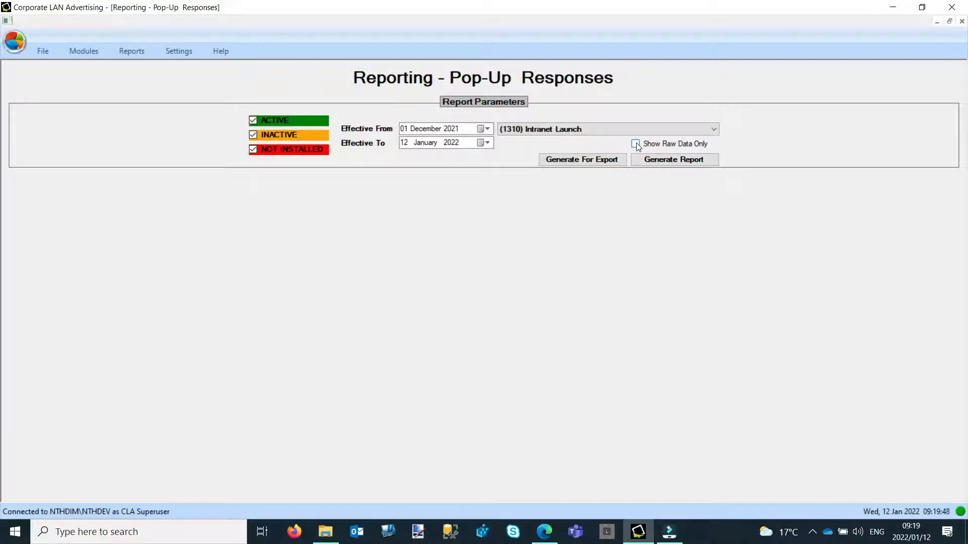
{"action": "left_click", "coordinate": [674, 160]}
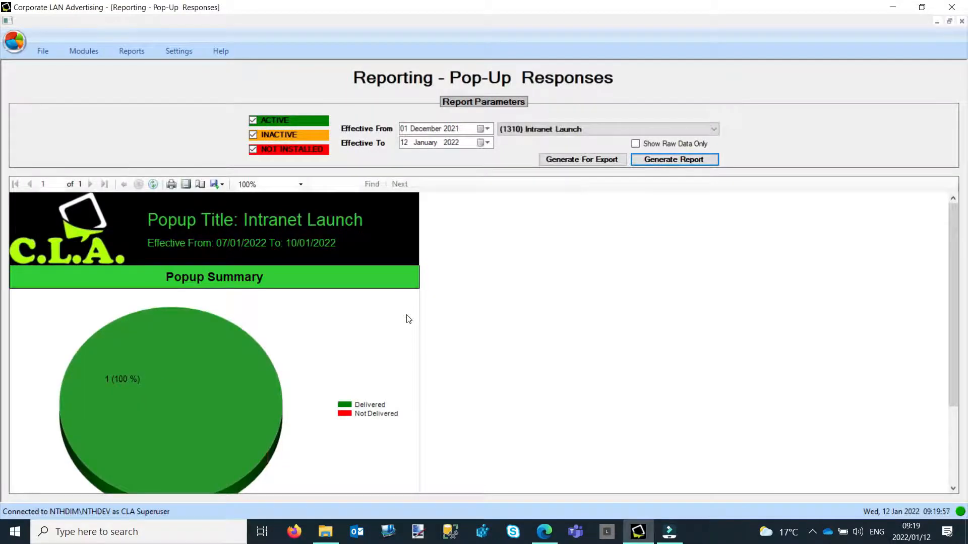
- Review the Intranet Launch popup summary and drill down from the Delivered slice through the Click slice to the responses breakdown
{"action": "scroll", "coordinate": [312, 326], "scroll_direction": "down", "scroll_amount": 1}
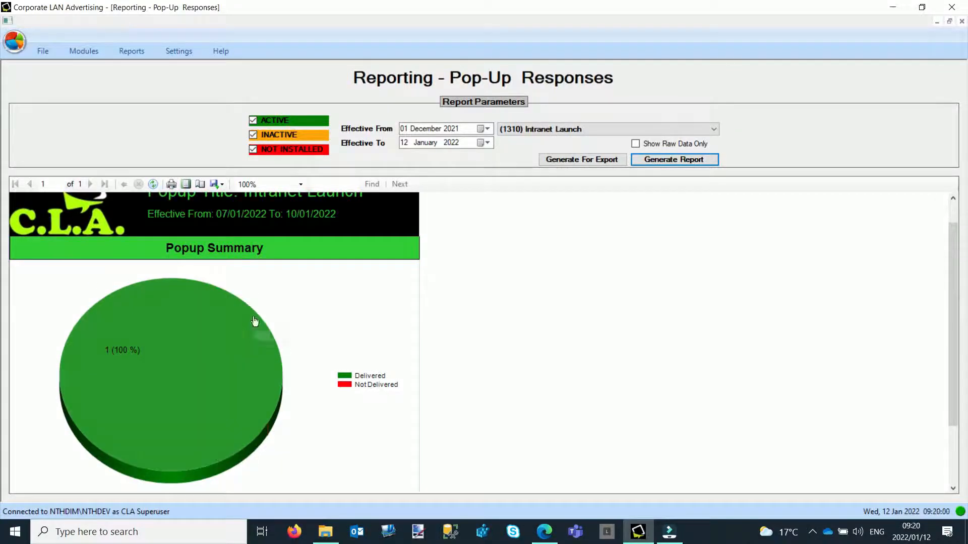
{"action": "scroll", "coordinate": [134, 417], "scroll_direction": "down", "scroll_amount": 3}
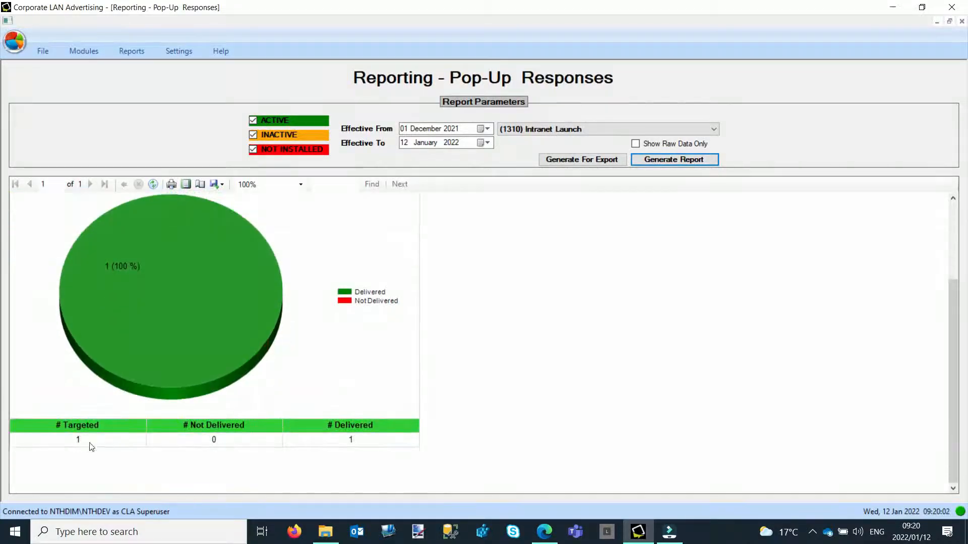
{"action": "scroll", "coordinate": [233, 318], "scroll_direction": "up", "scroll_amount": 2}
{"action": "left_click", "coordinate": [167, 338]}
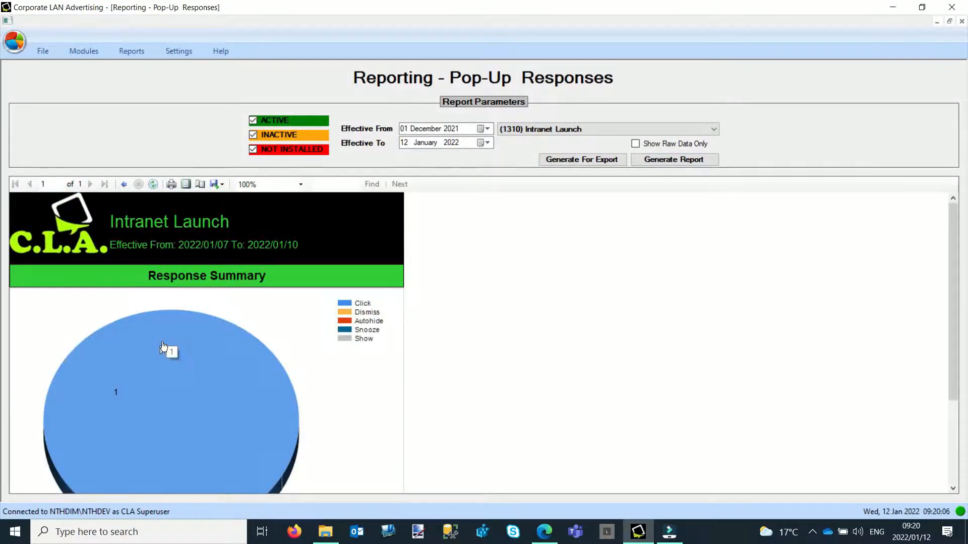
{"action": "left_click", "coordinate": [186, 385]}
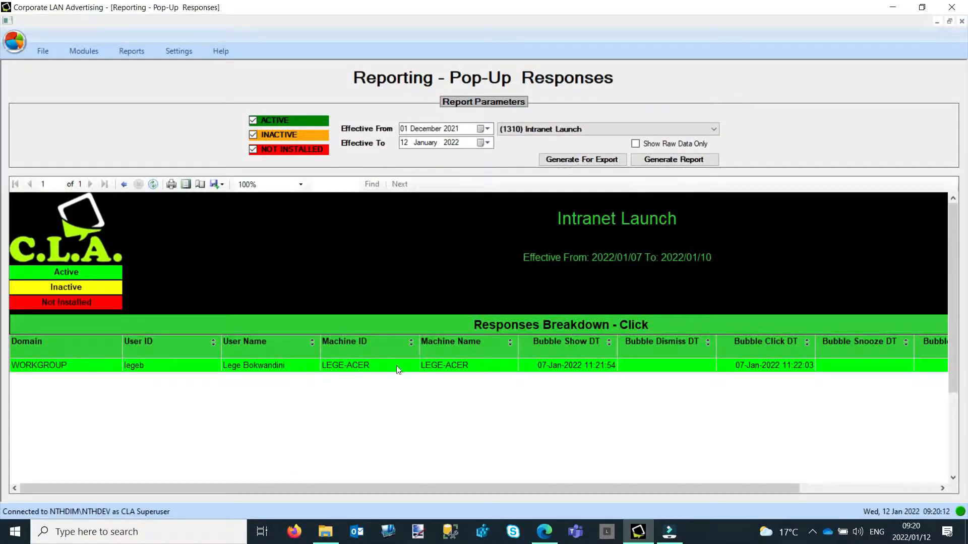